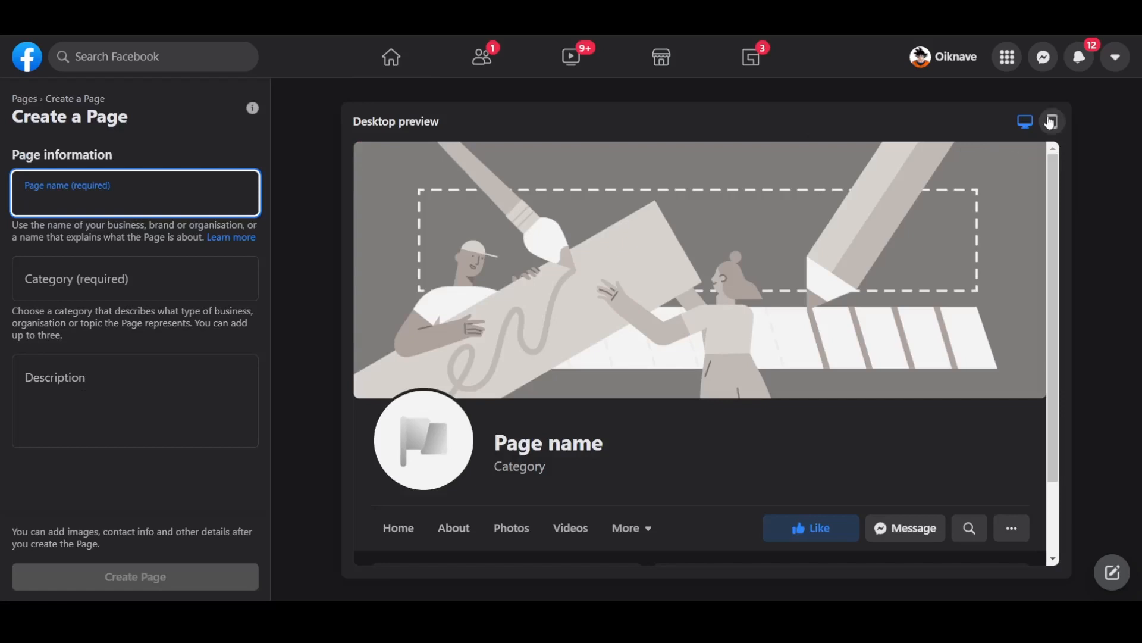
- Enter 'Thank You Notes' as the Page name after previewing the mobile and desktop layouts
click(1052, 122)
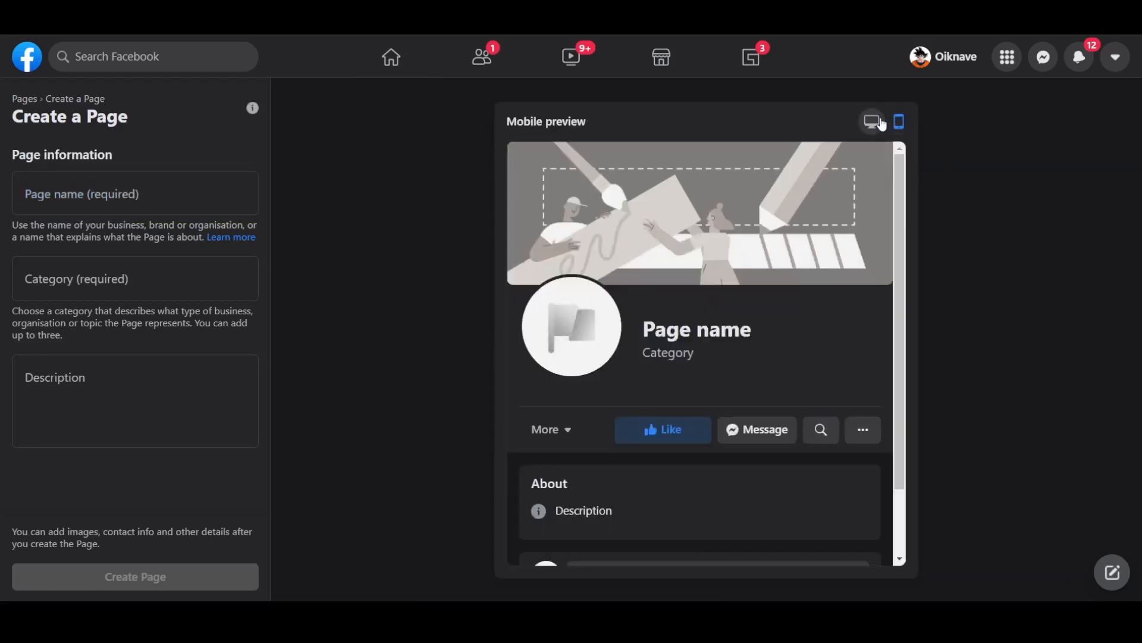
click(873, 122)
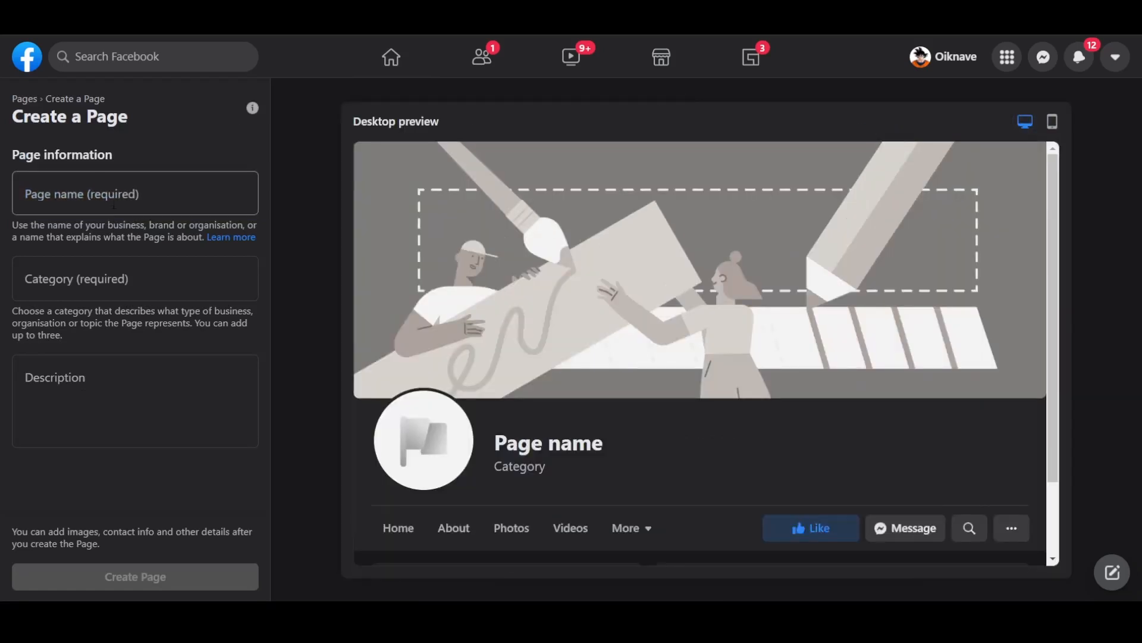
click(91, 180)
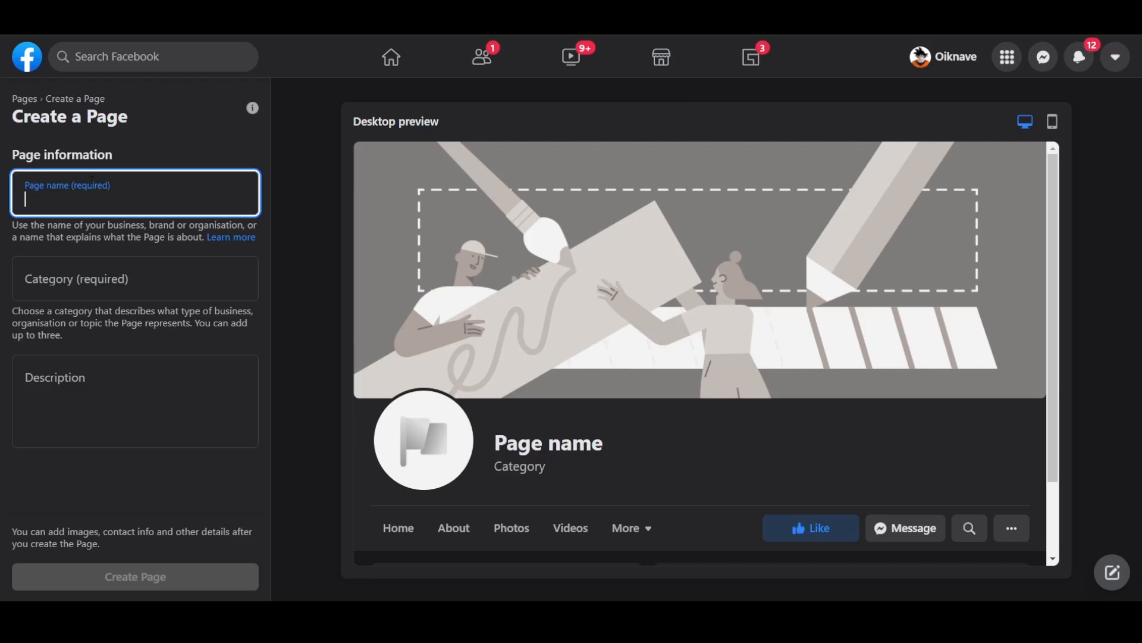
text(Thank)
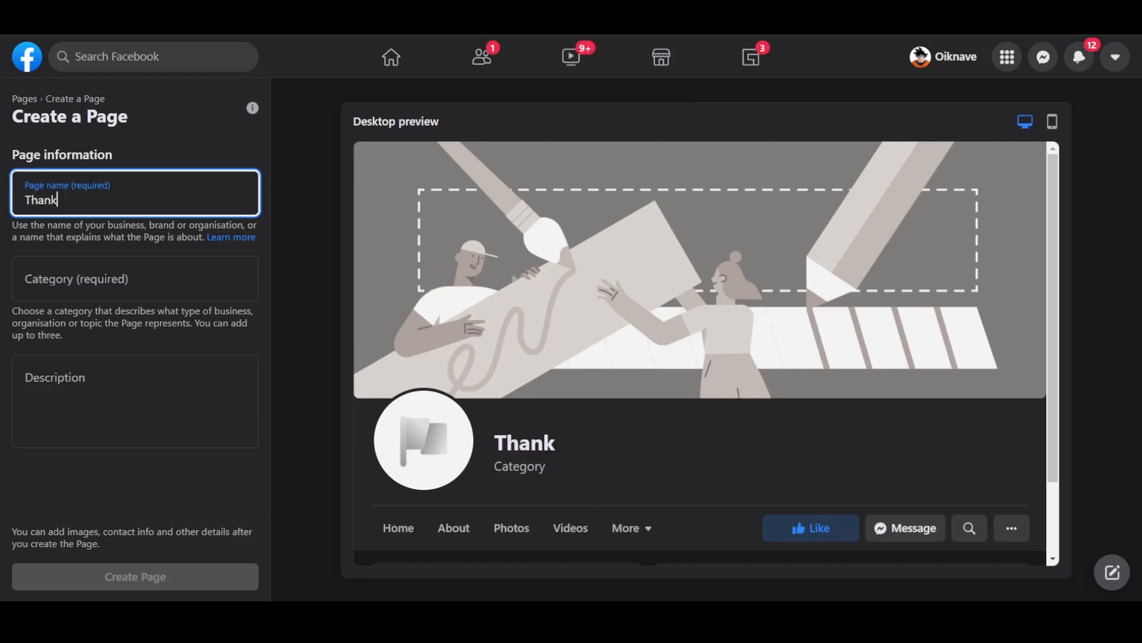
text( You No)
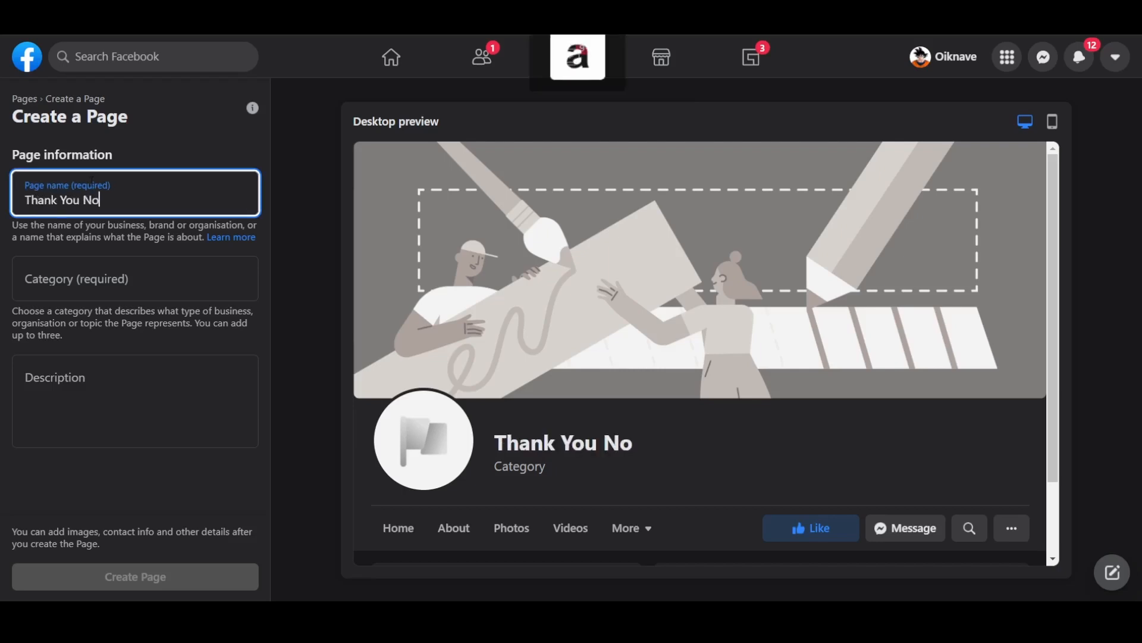
text(tes)
- Add Writing service and Printing service as the Page categories
click(193, 271)
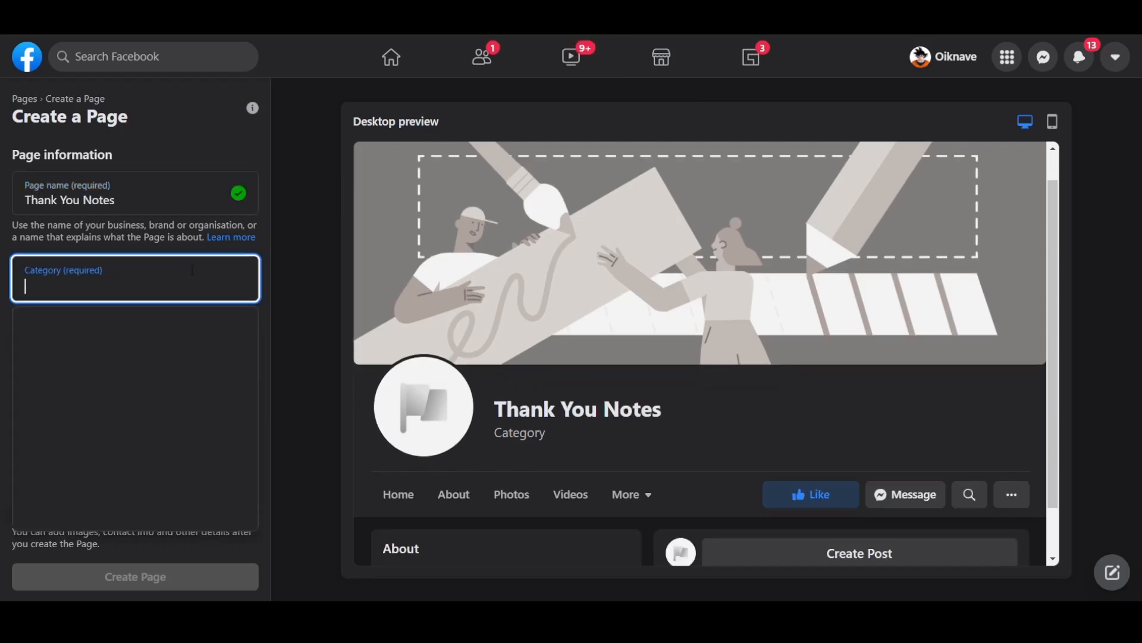
text(writin)
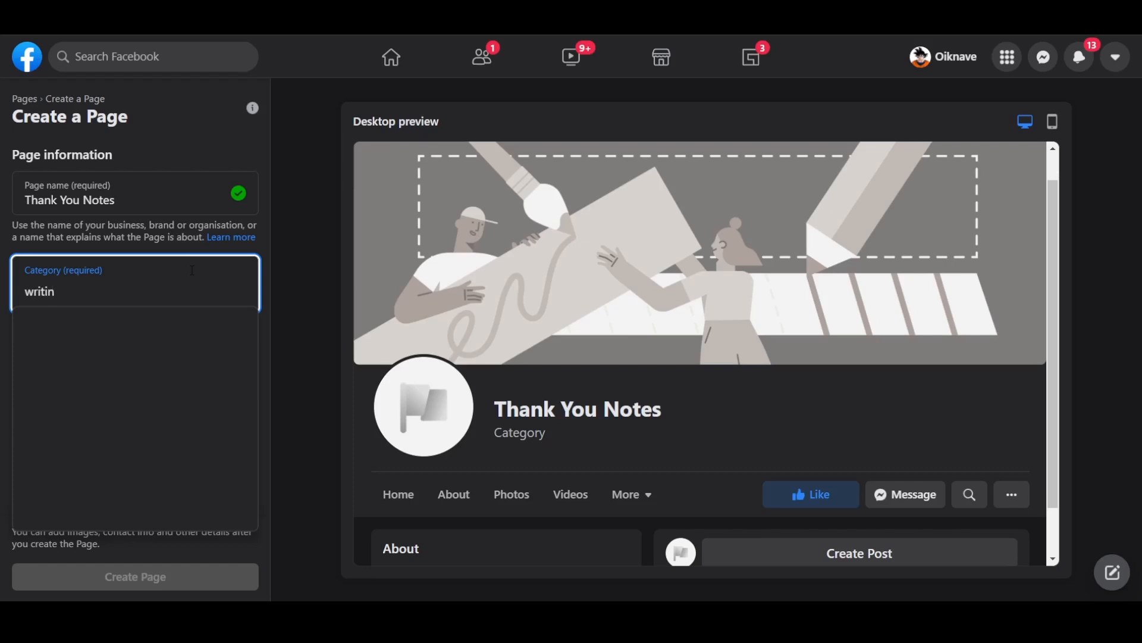
text(g)
click(204, 326)
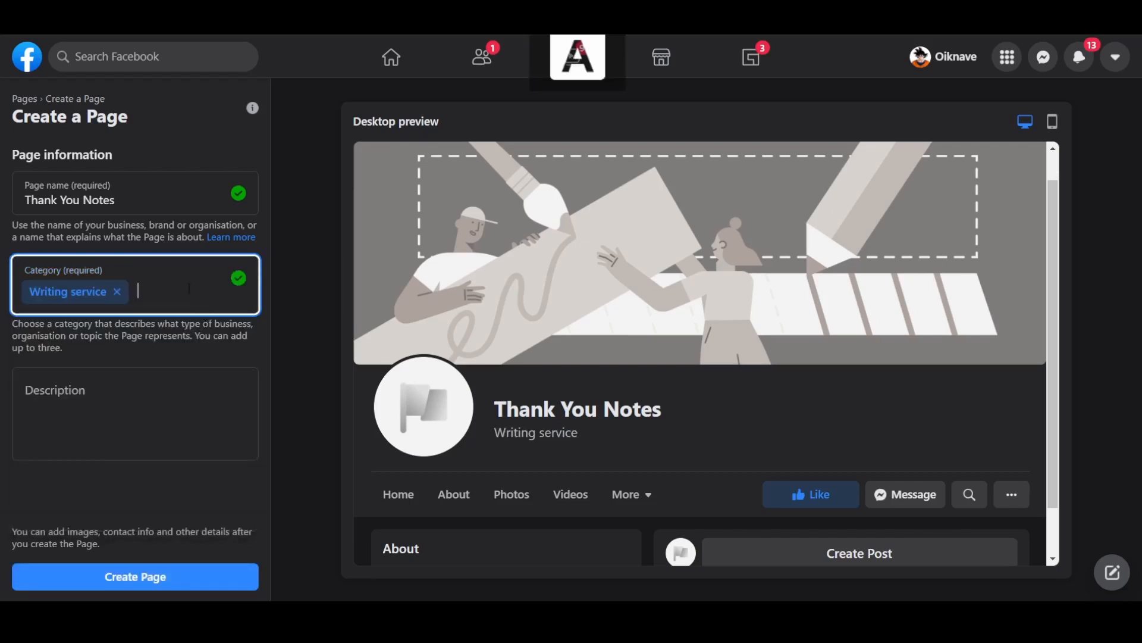
text(Printin)
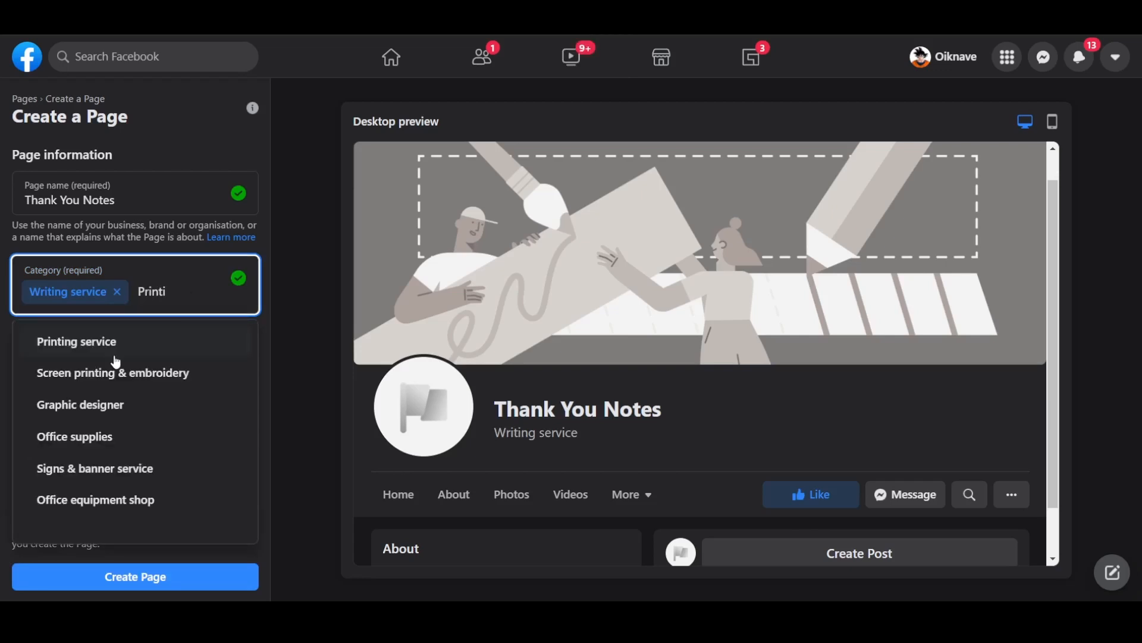
click(113, 349)
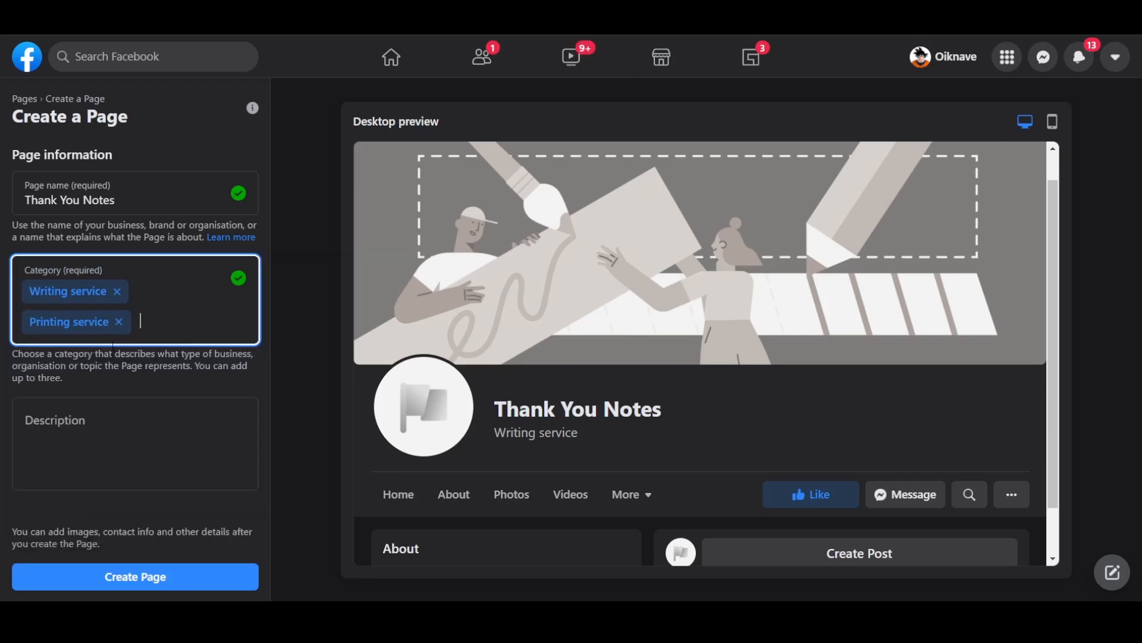
click(160, 414)
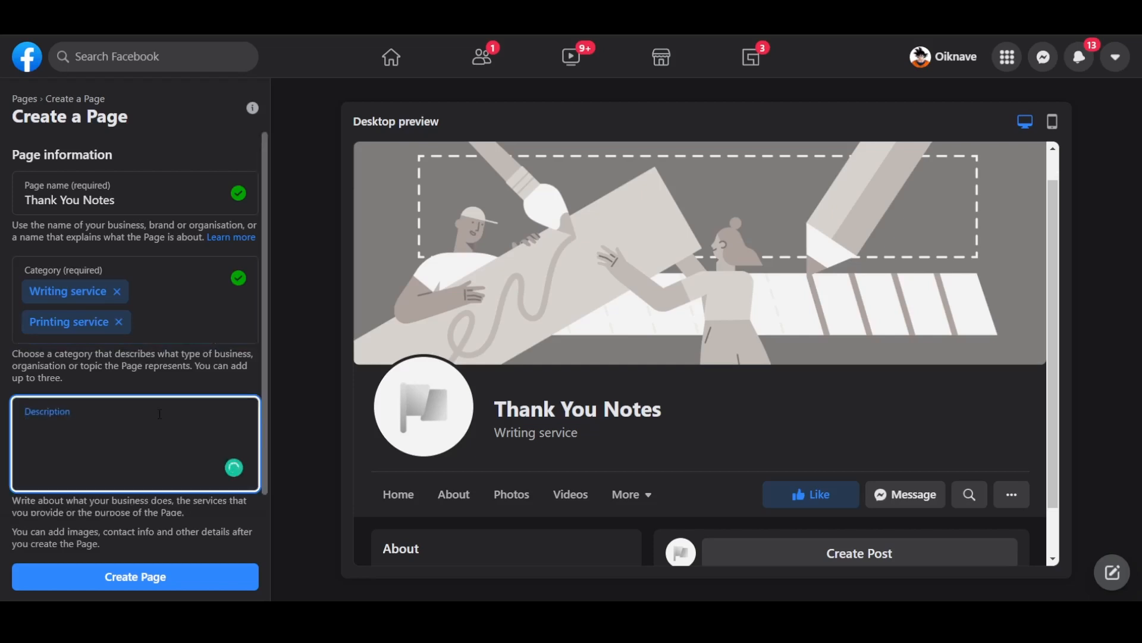
- Paste the description about writing thank you notes and create the Page
text(Welcome to your free resource for writing awesome thank you notes and thank you letters for any occasion.  Browse our collection of thank you note examples and tutorials and get to writing your perfect Thank You.)
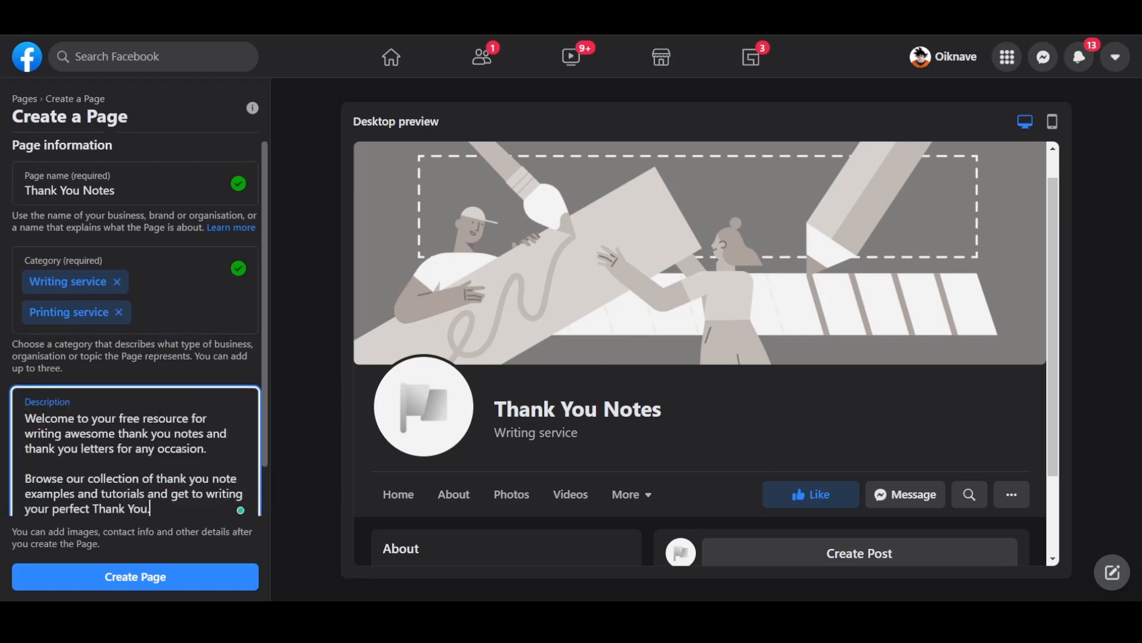
scroll(185, 453, down, 1)
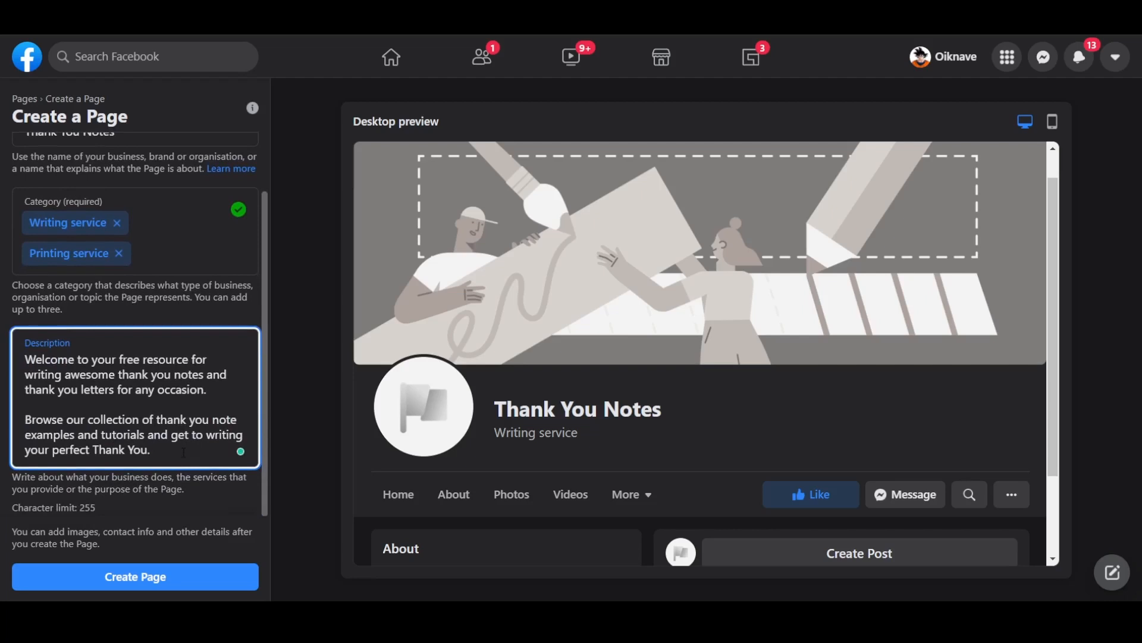
click(288, 451)
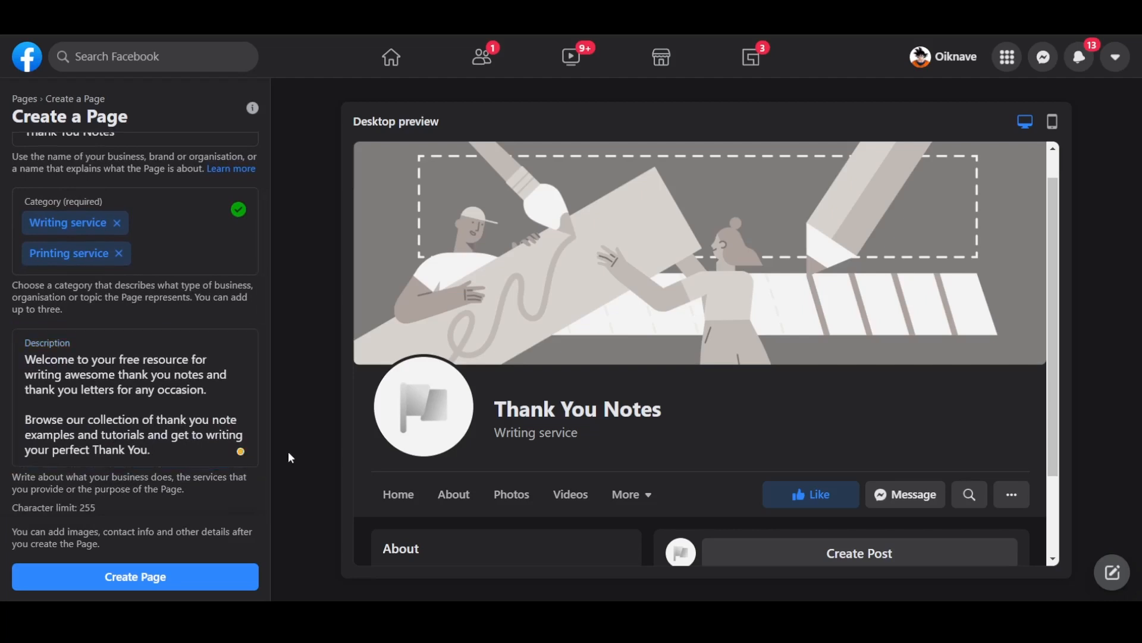
click(248, 576)
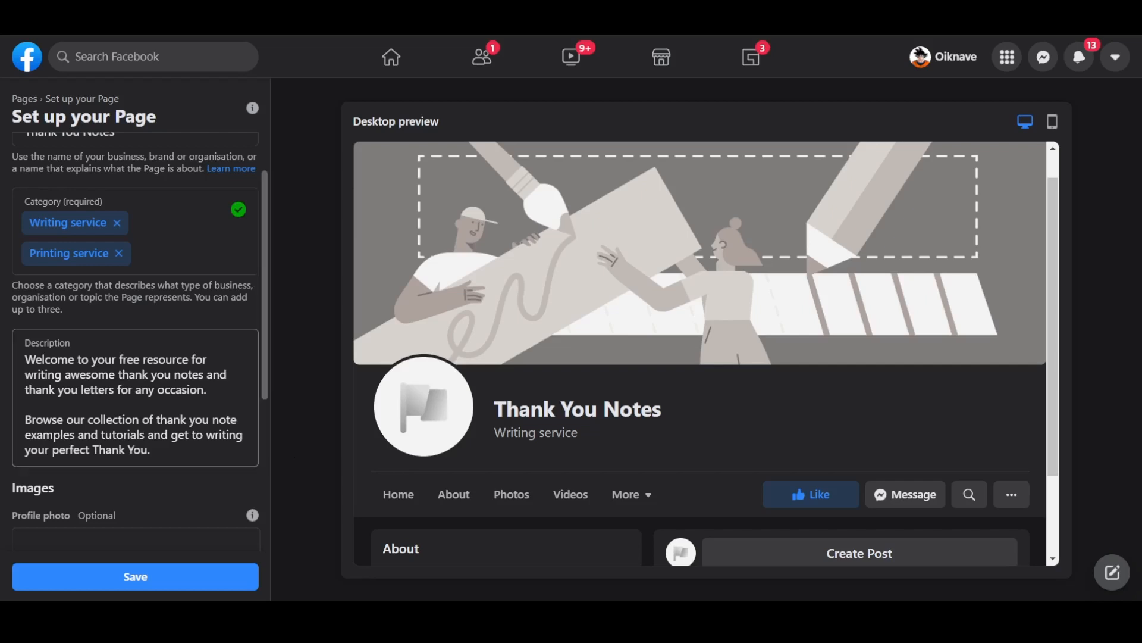
- Choose Thank-You-Notes as the profile picture and the autumn-leaves thank-you image as the cover photo
scroll(131, 387, down, 4)
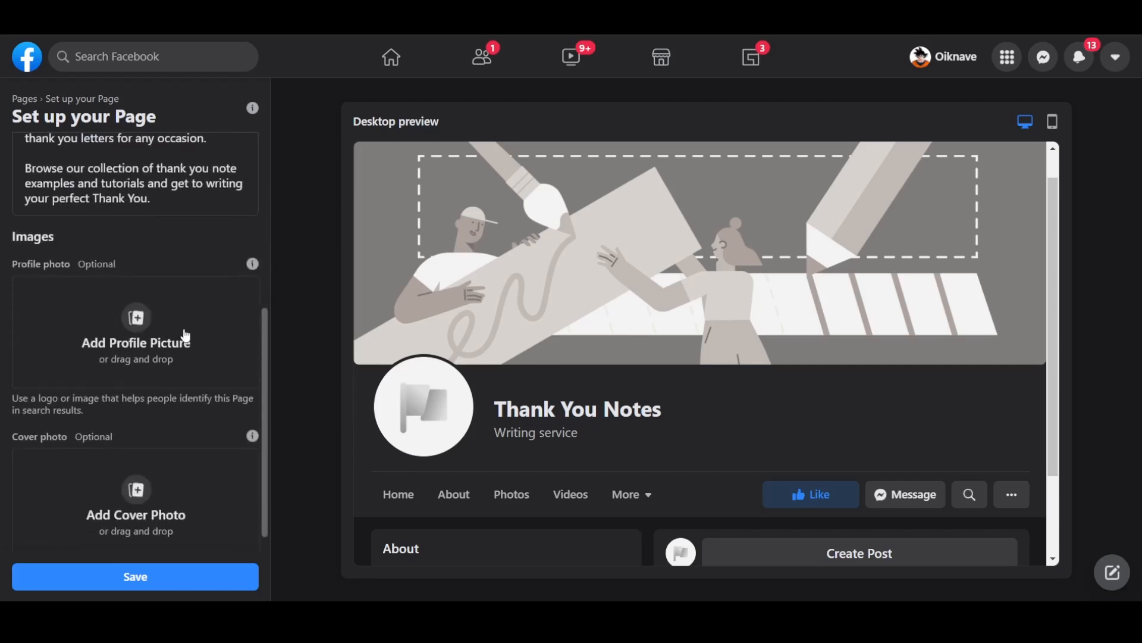
click(126, 318)
click(266, 130)
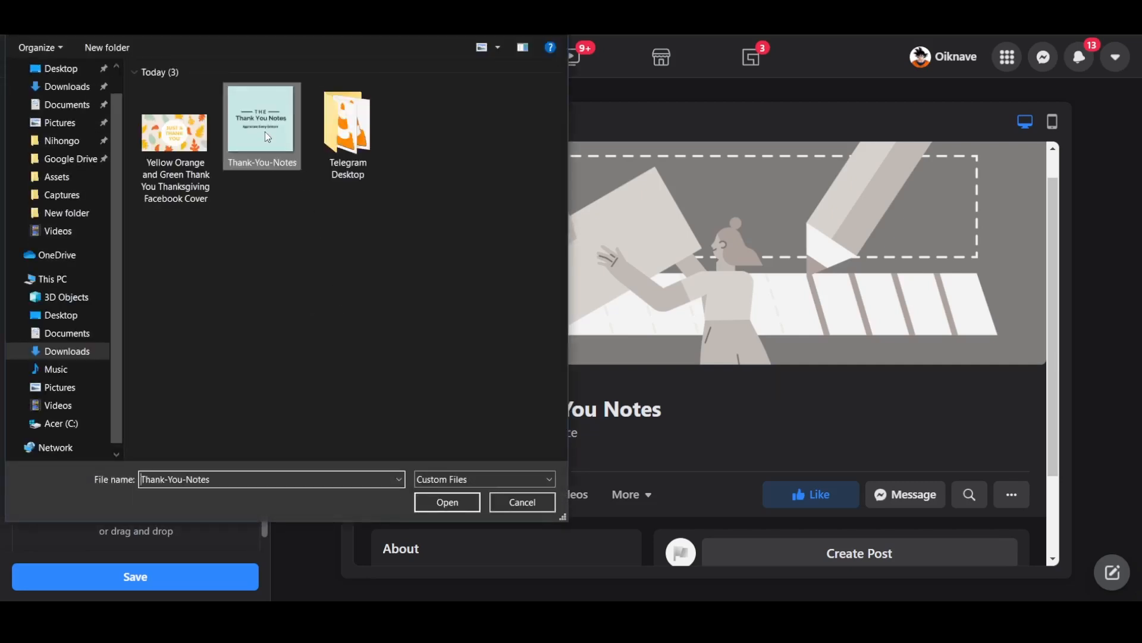
click(452, 505)
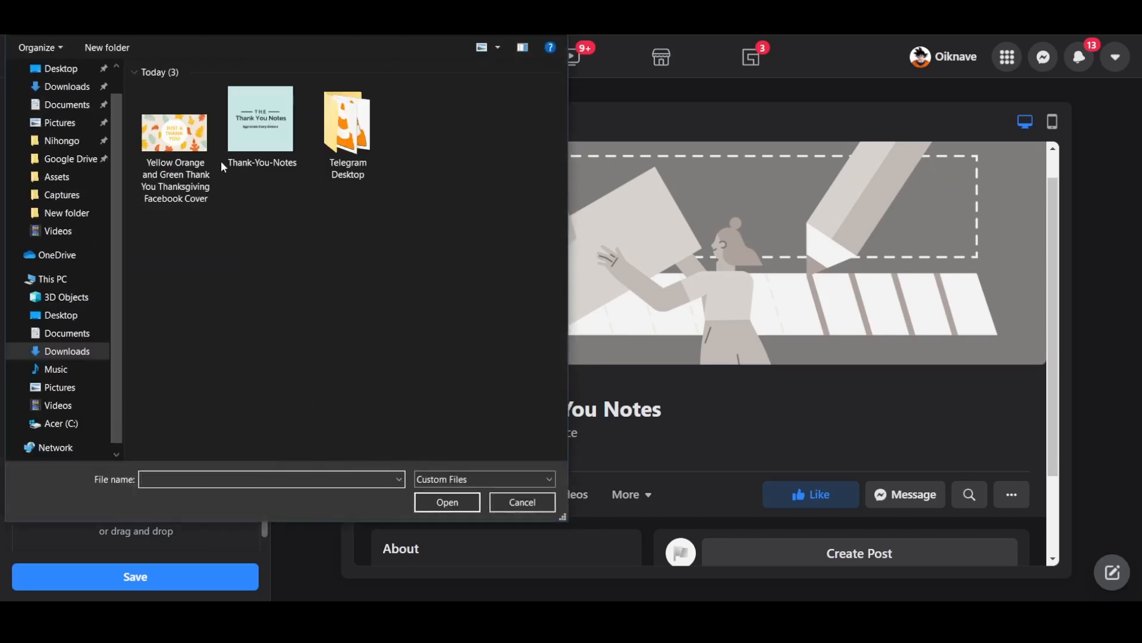
click(194, 152)
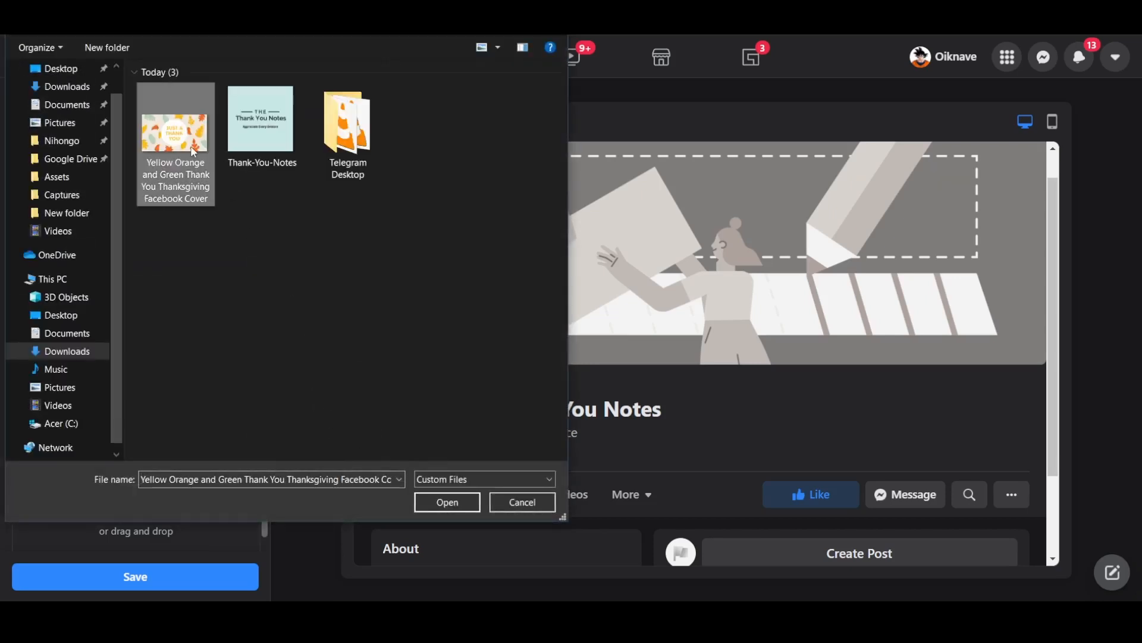
click(449, 503)
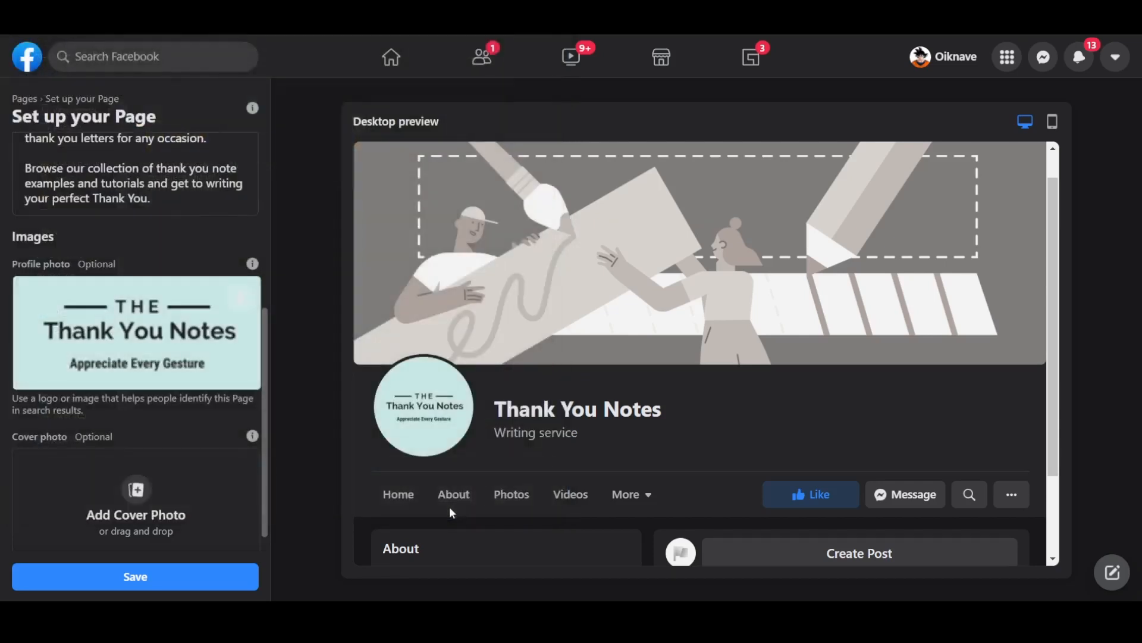
- Save the Page with its 'Just a Thank You' cover and review the finished Page
click(159, 574)
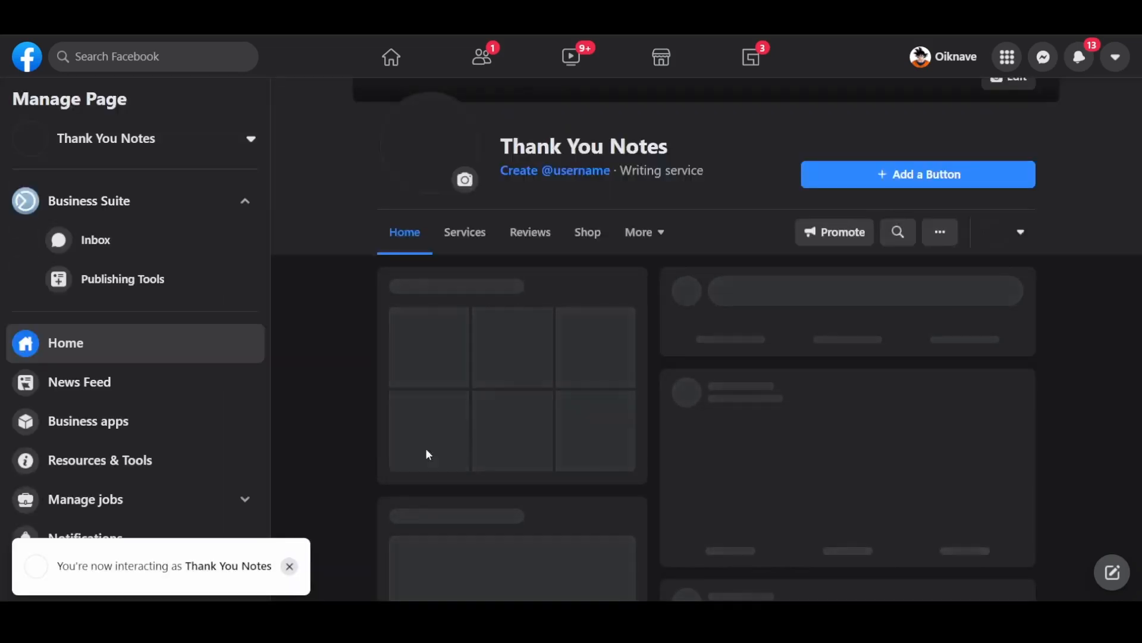
scroll(563, 456, down, 2)
scroll(562, 456, down, 1)
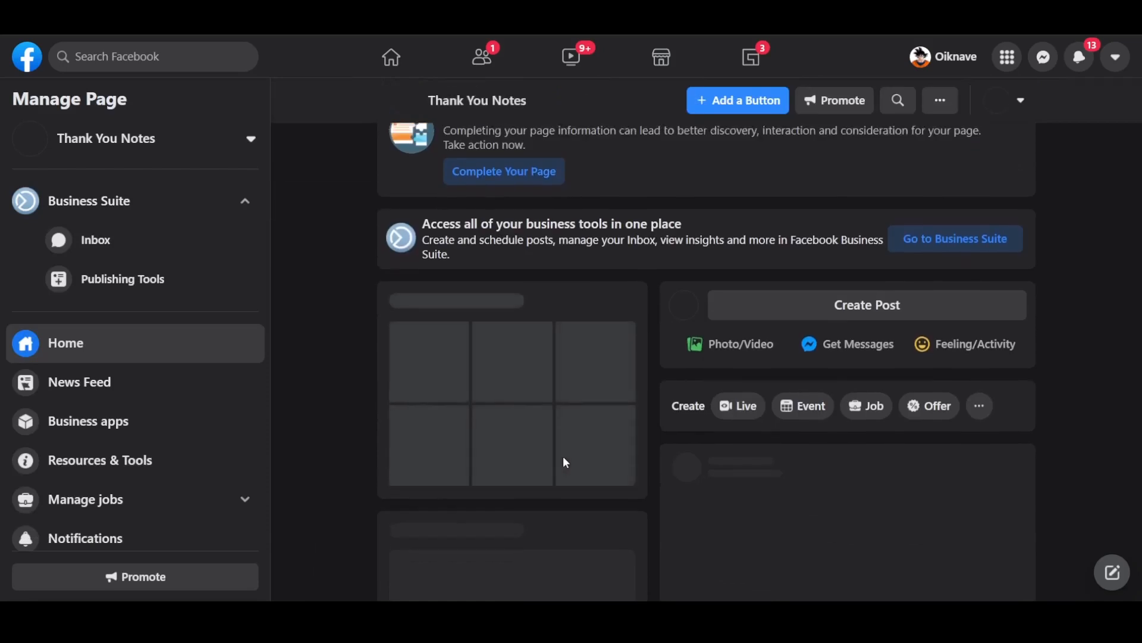
scroll(563, 456, up, 3)
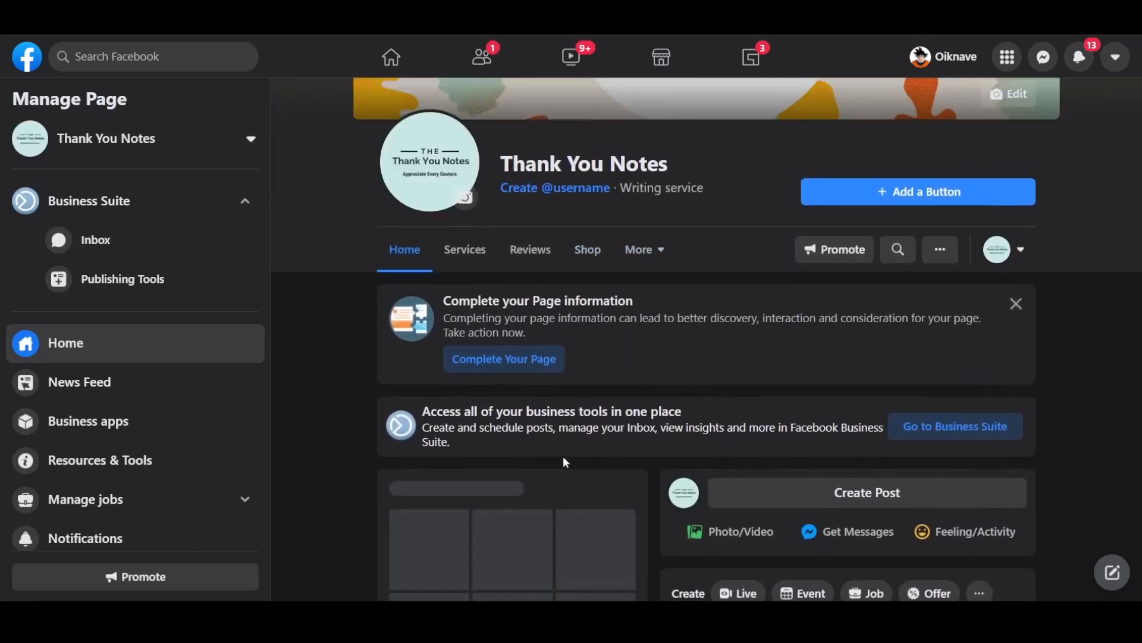
scroll(565, 462, up, 2)
scroll(564, 462, up, 2)
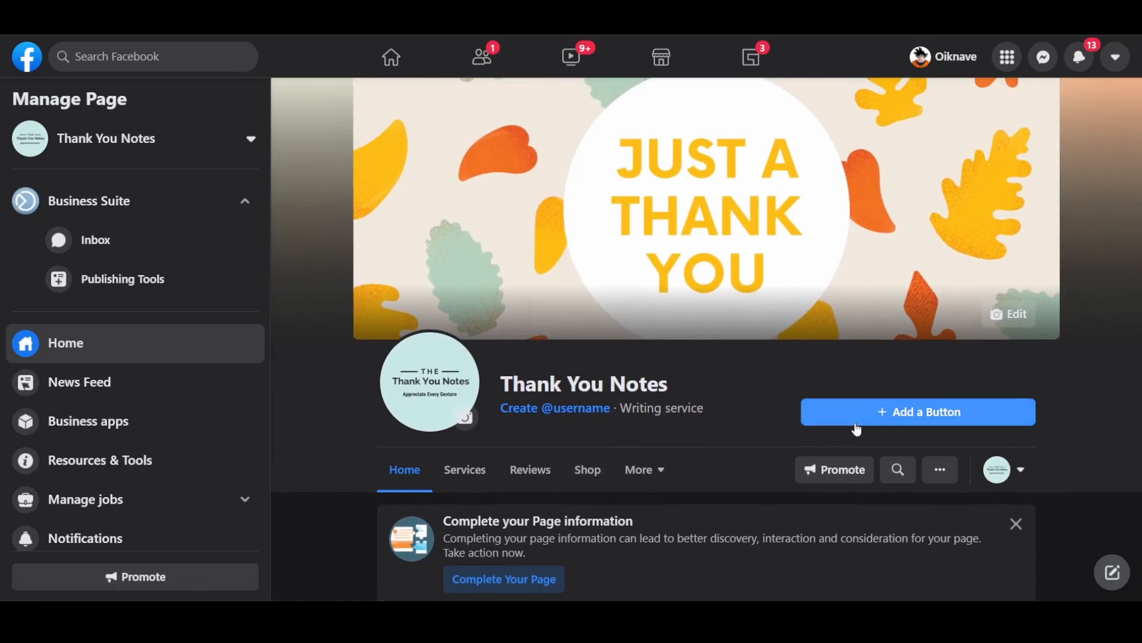
click(858, 427)
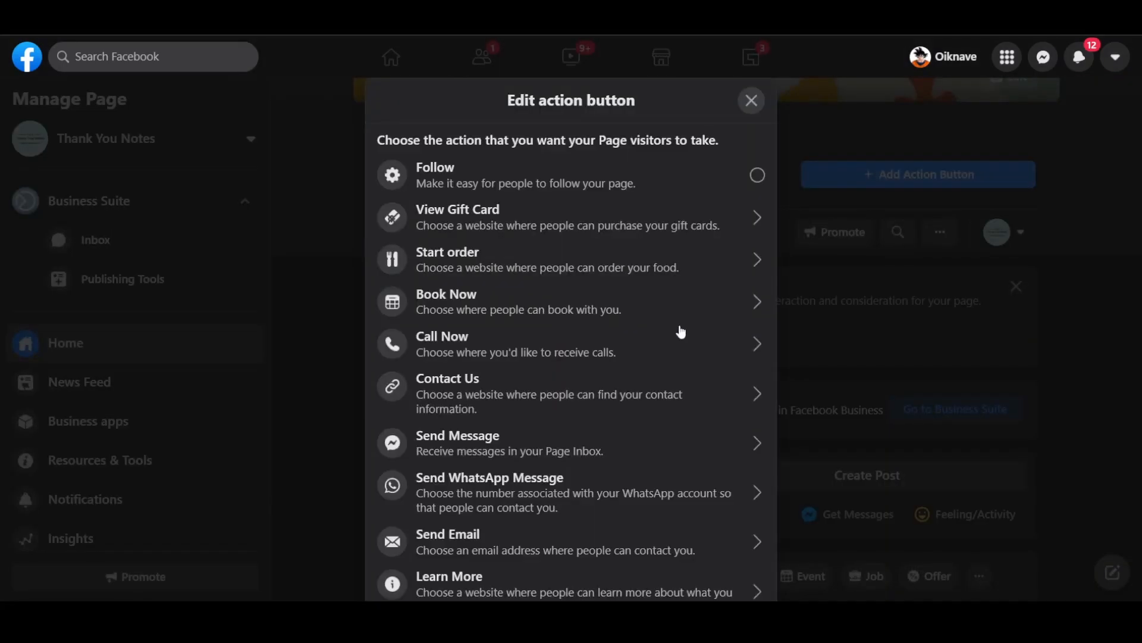
scroll(681, 331, down, 3)
scroll(681, 331, down, 2)
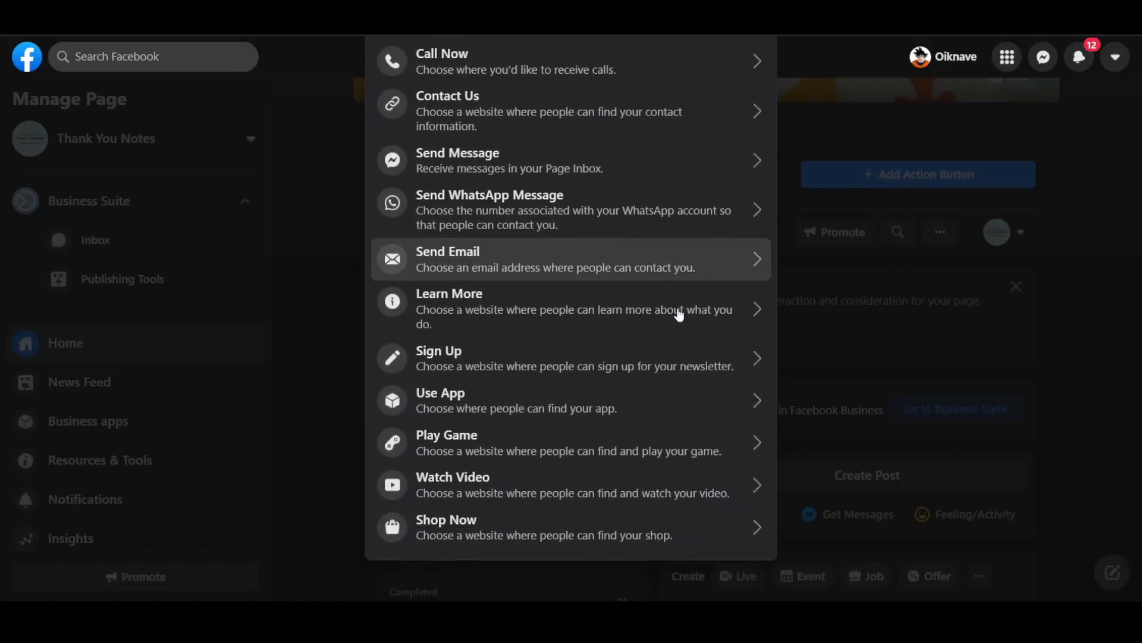
scroll(681, 332, up, 4)
scroll(680, 315, up, 1)
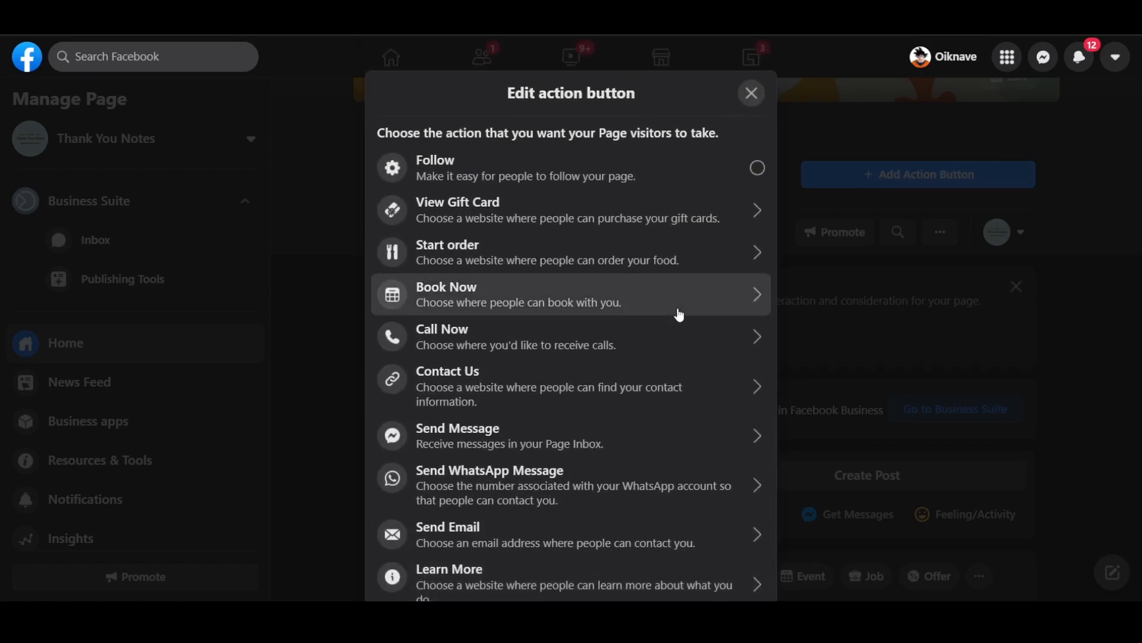
scroll(680, 315, down, 2)
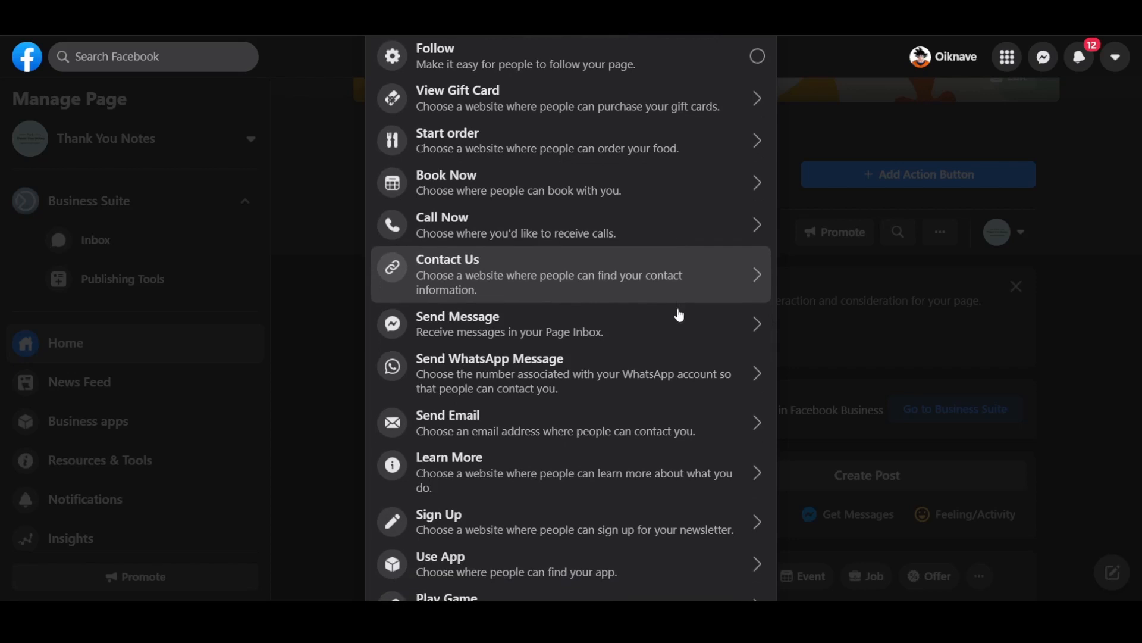
scroll(677, 314, up, 2)
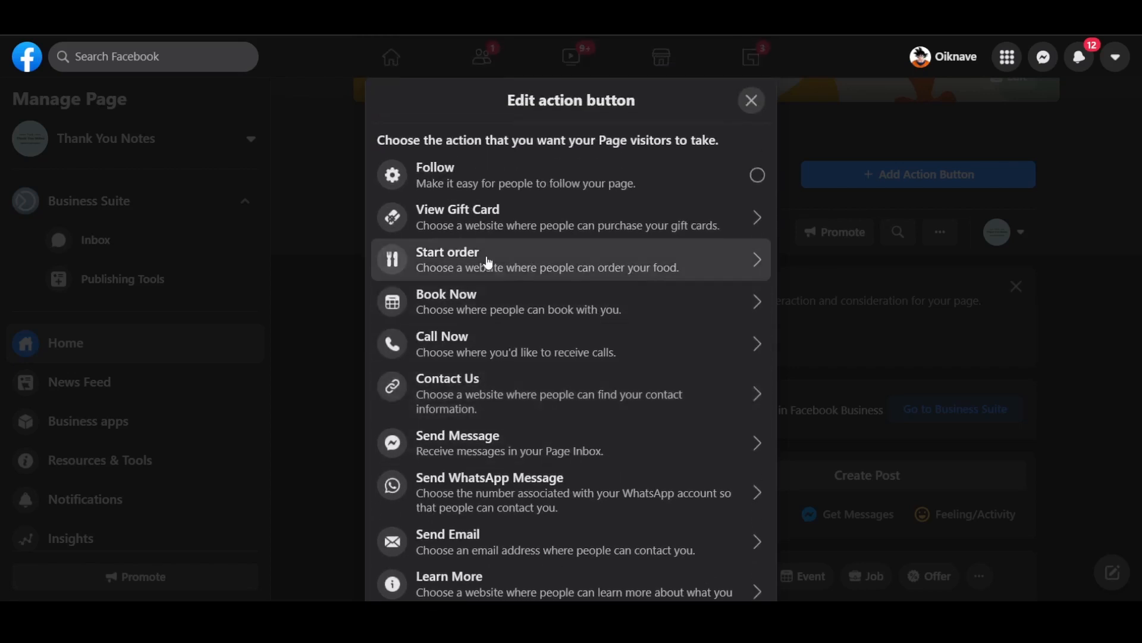
scroll(532, 270, down, 3)
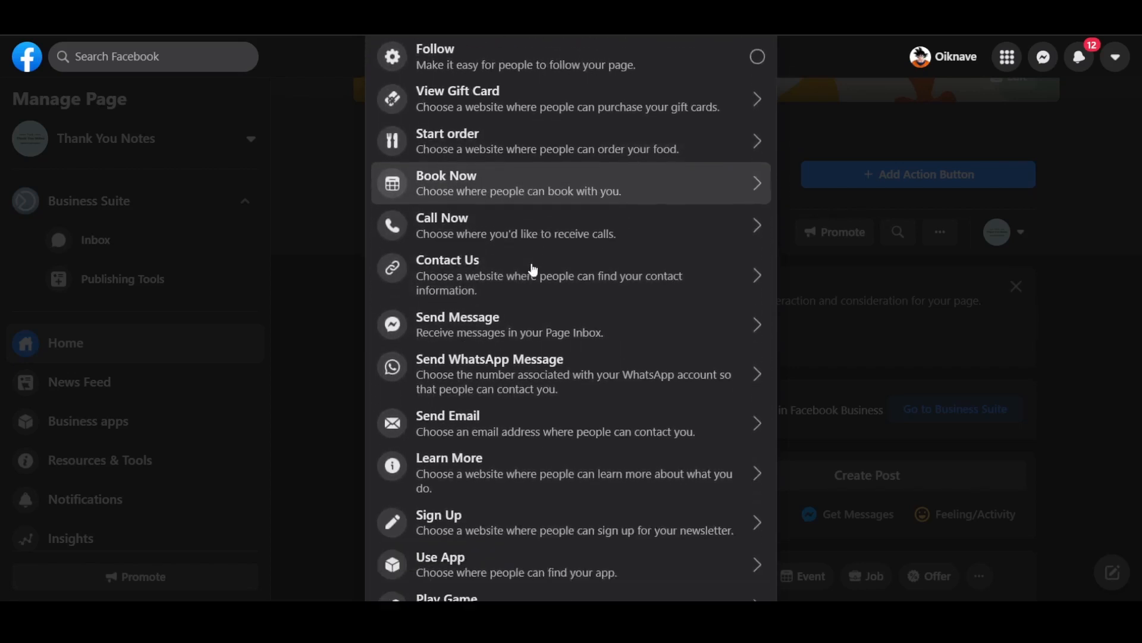
click(543, 458)
click(486, 308)
text(www.thank)
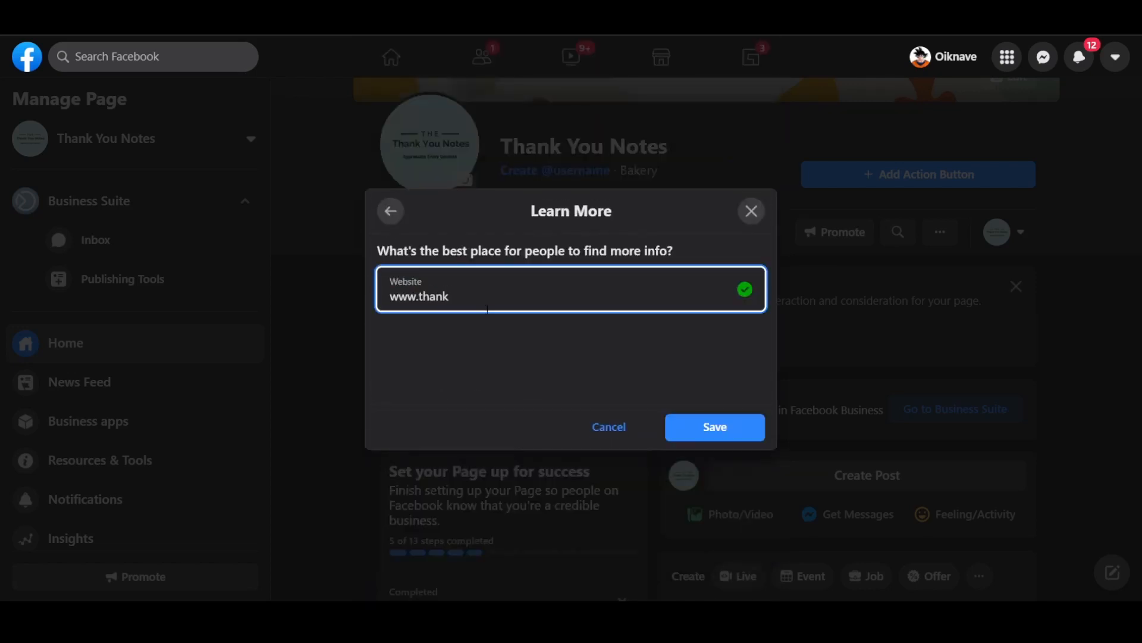
text(-you-not)
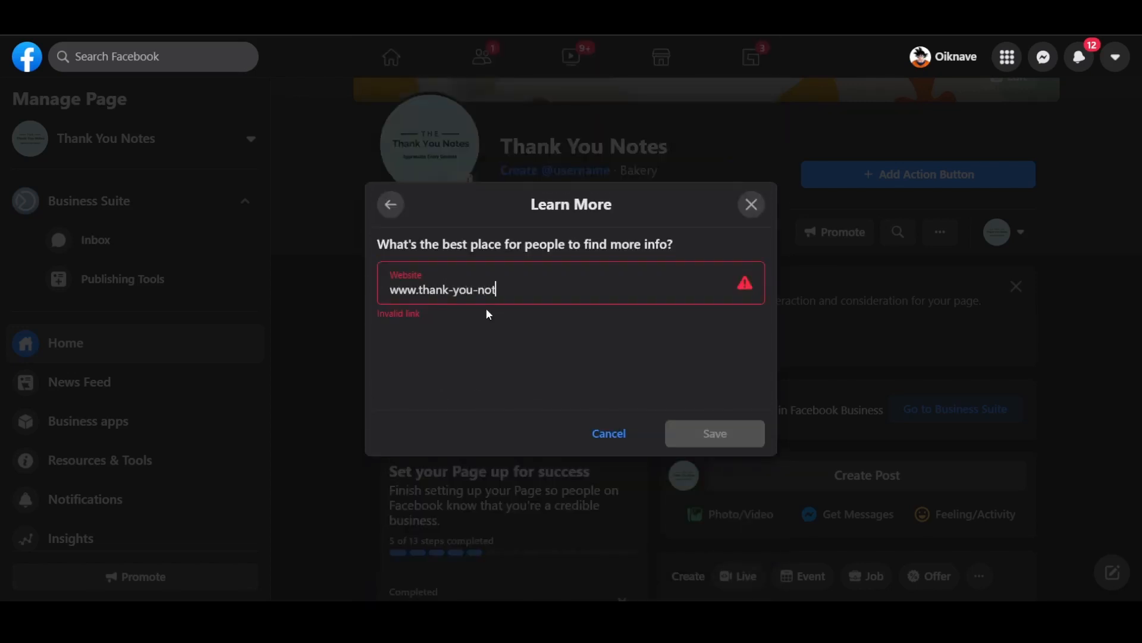
text(es.com)
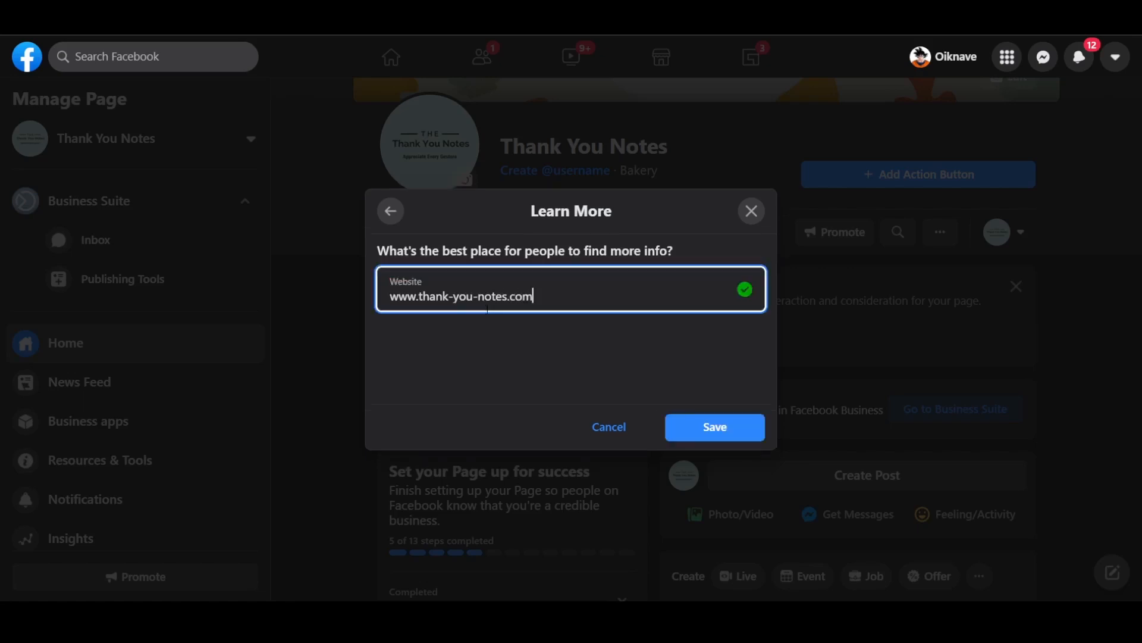
click(732, 426)
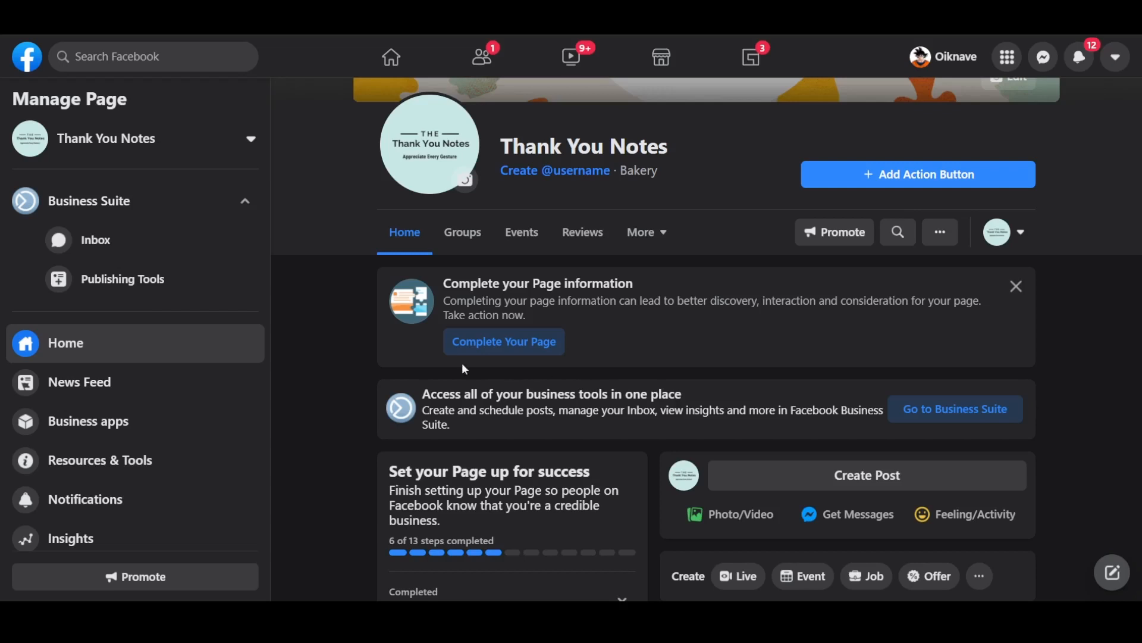
scroll(125, 432, down, 3)
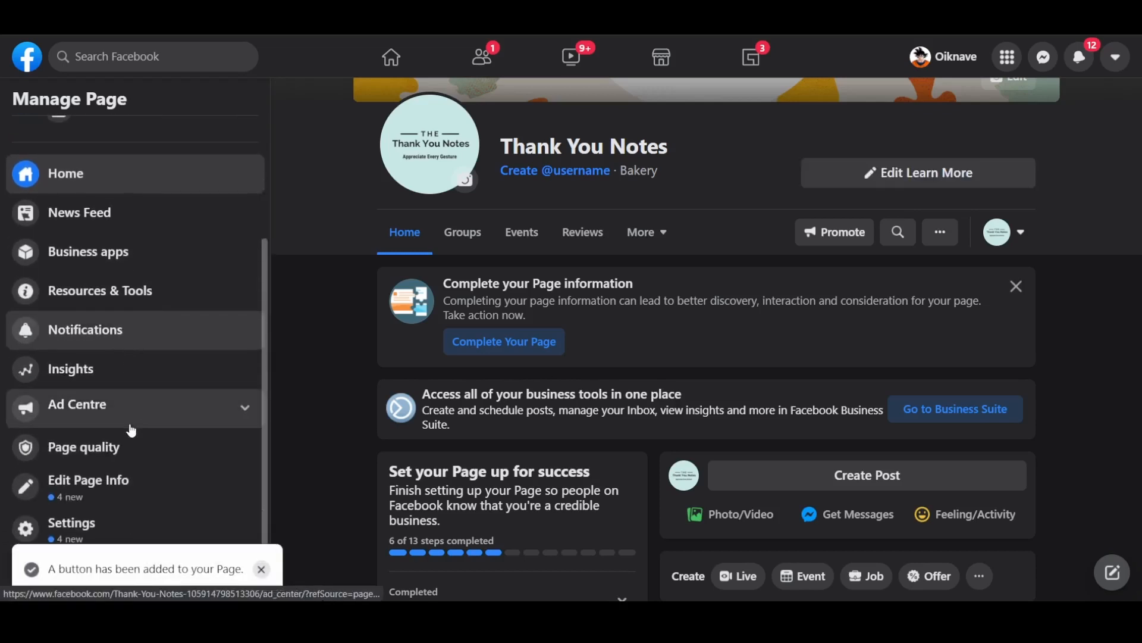
- In Edit Page Info, try a username starting 'tha' and mark that the Page has no phone number
click(98, 497)
click(550, 300)
text(thankyounotes)
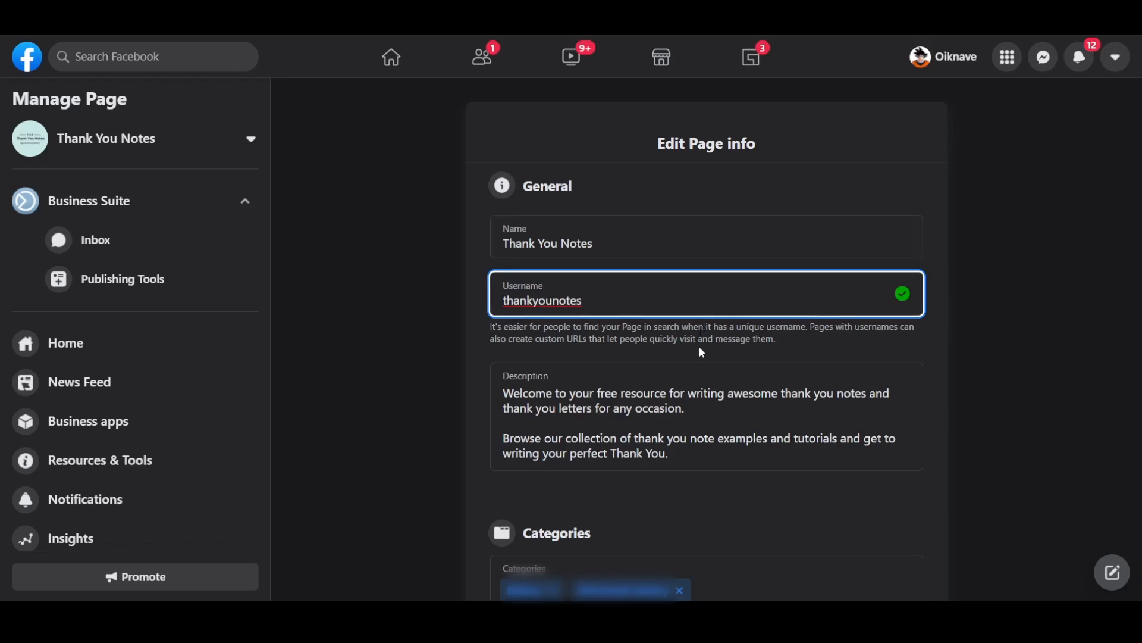
click(959, 341)
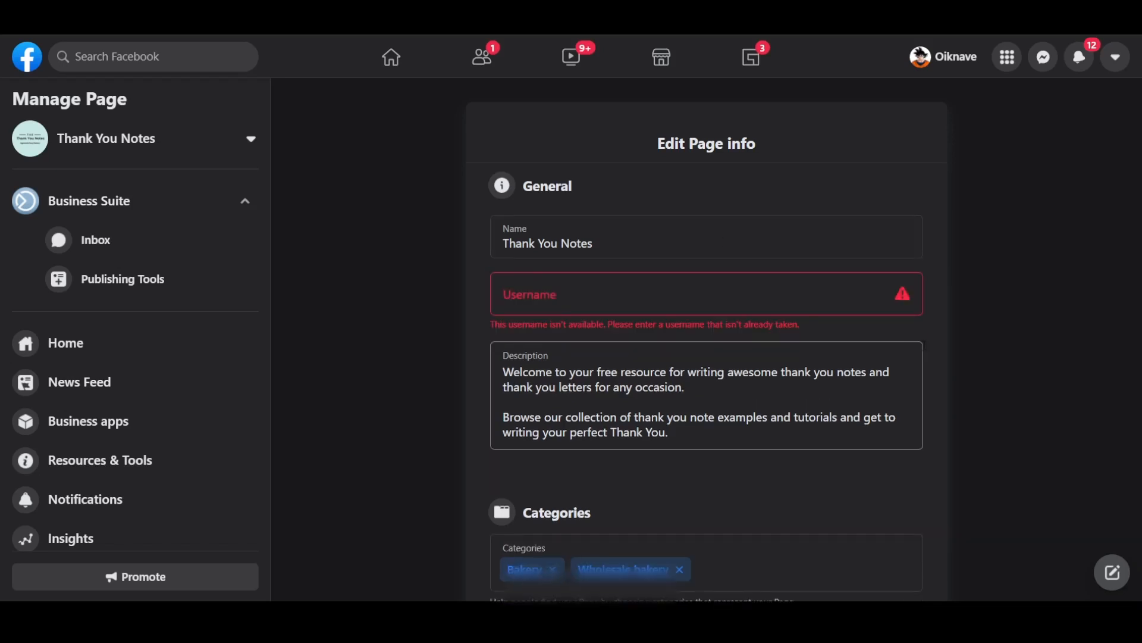
scroll(833, 327, down, 3)
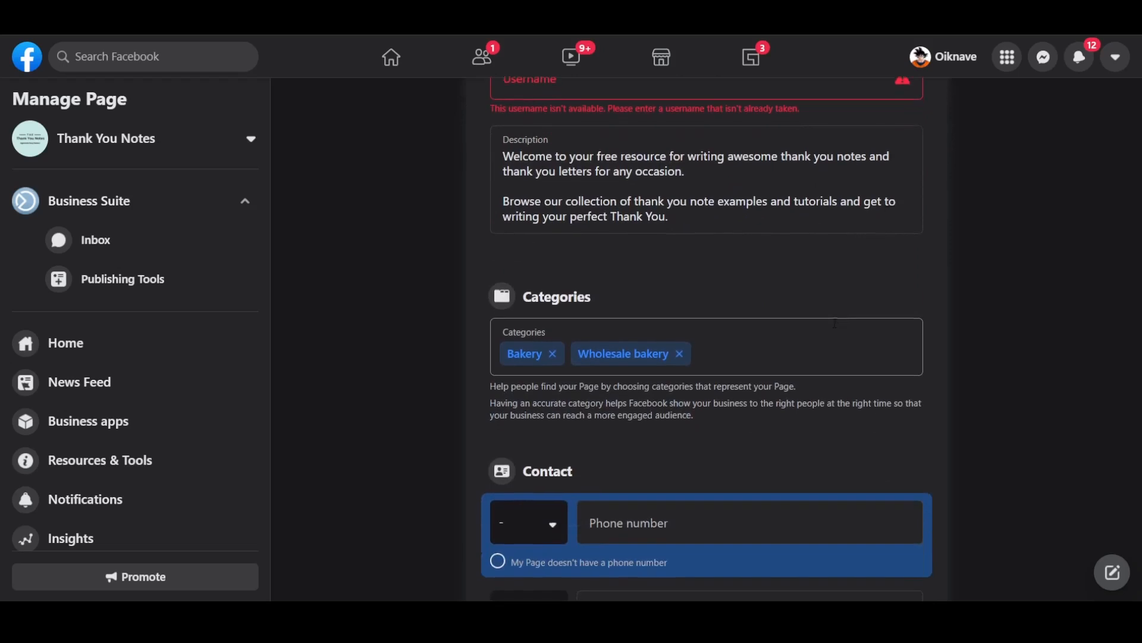
scroll(835, 323, down, 4)
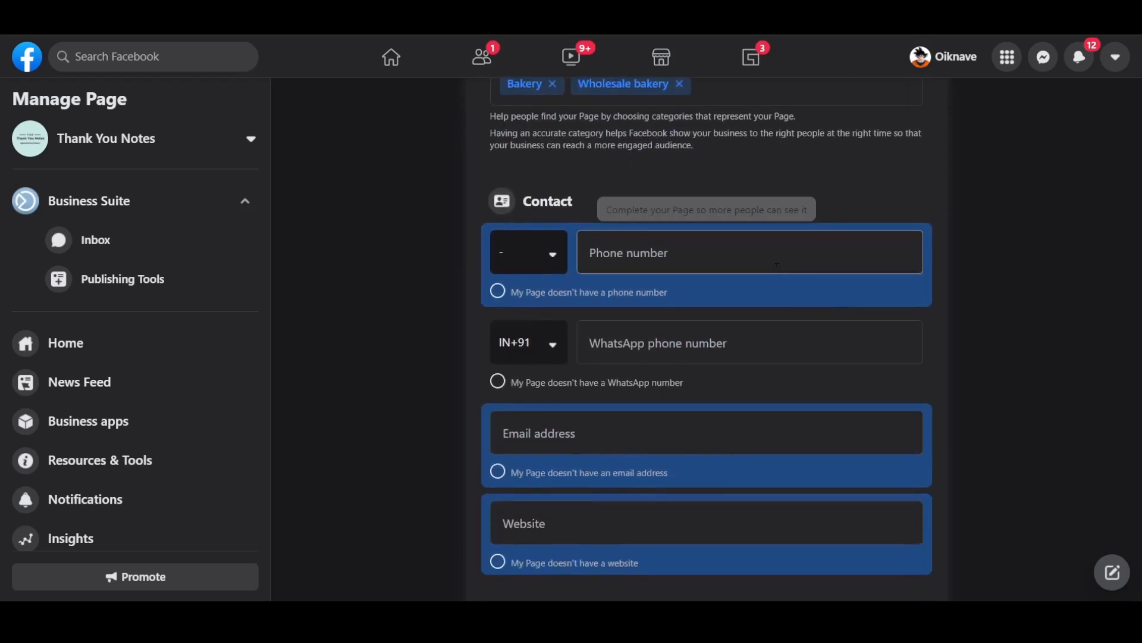
click(500, 292)
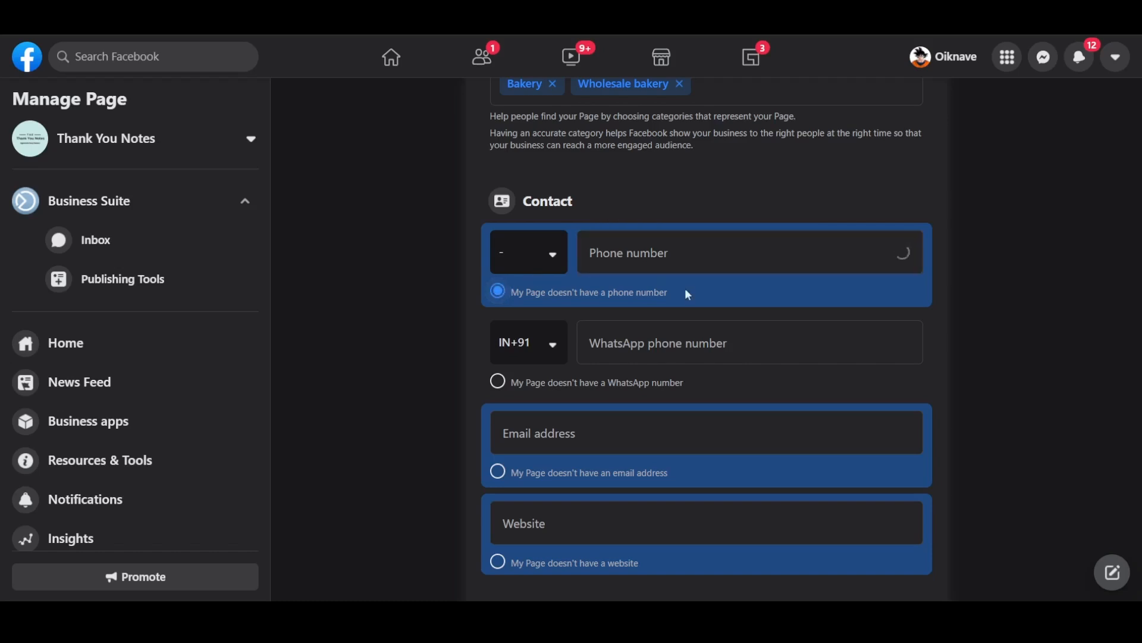
- Enter the contact e-mail address and the website thank-you-notes.com
scroll(785, 338, down, 1)
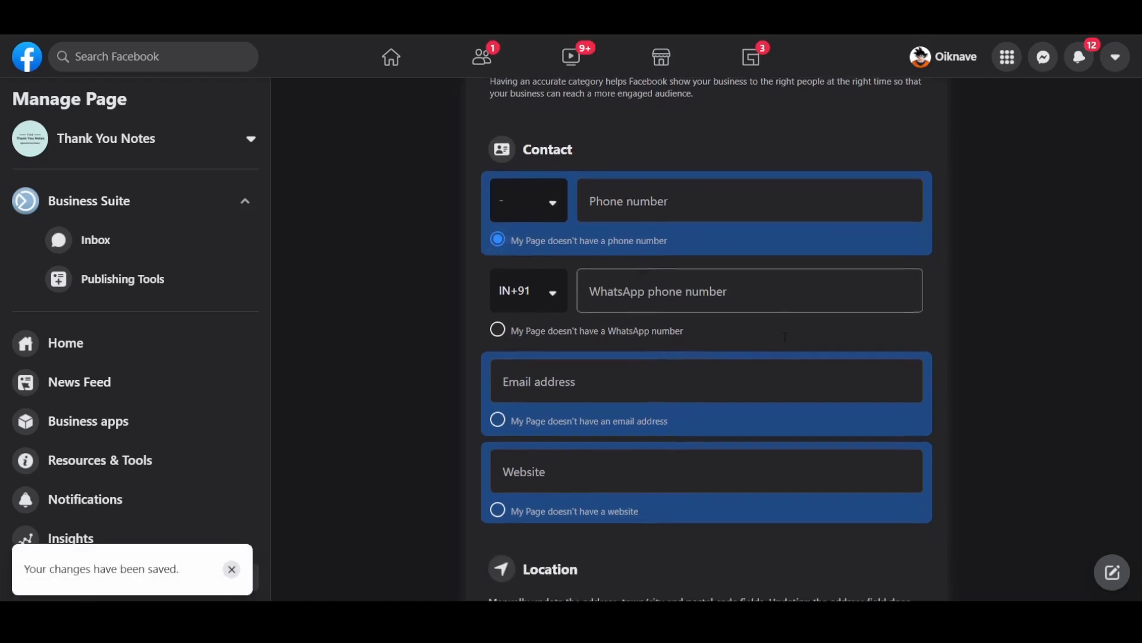
scroll(786, 338, down, 1)
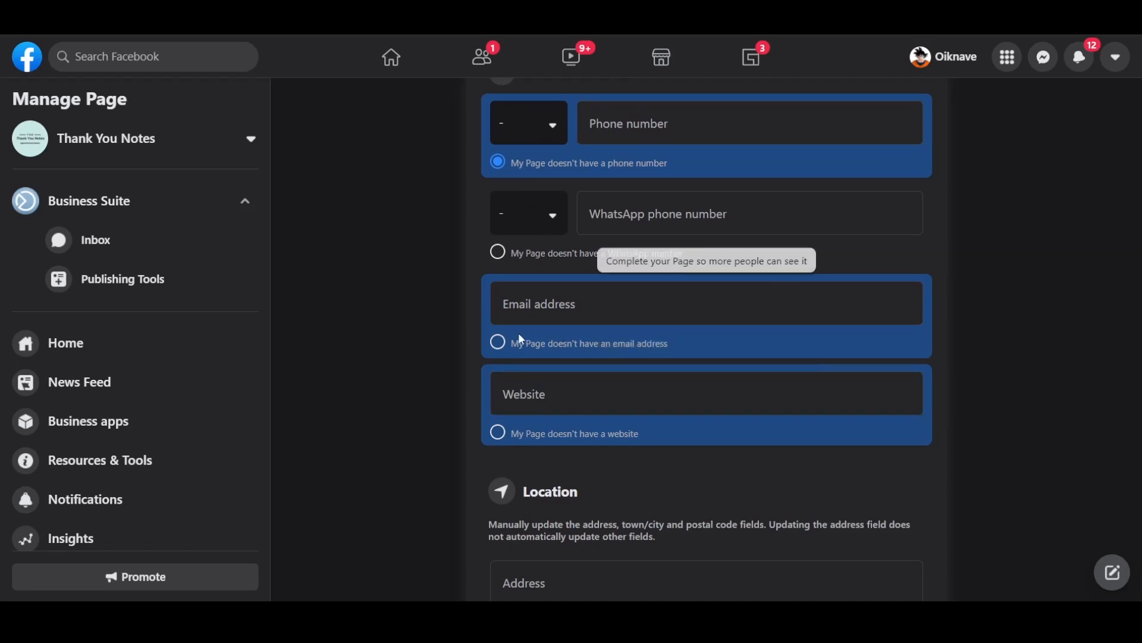
click(543, 300)
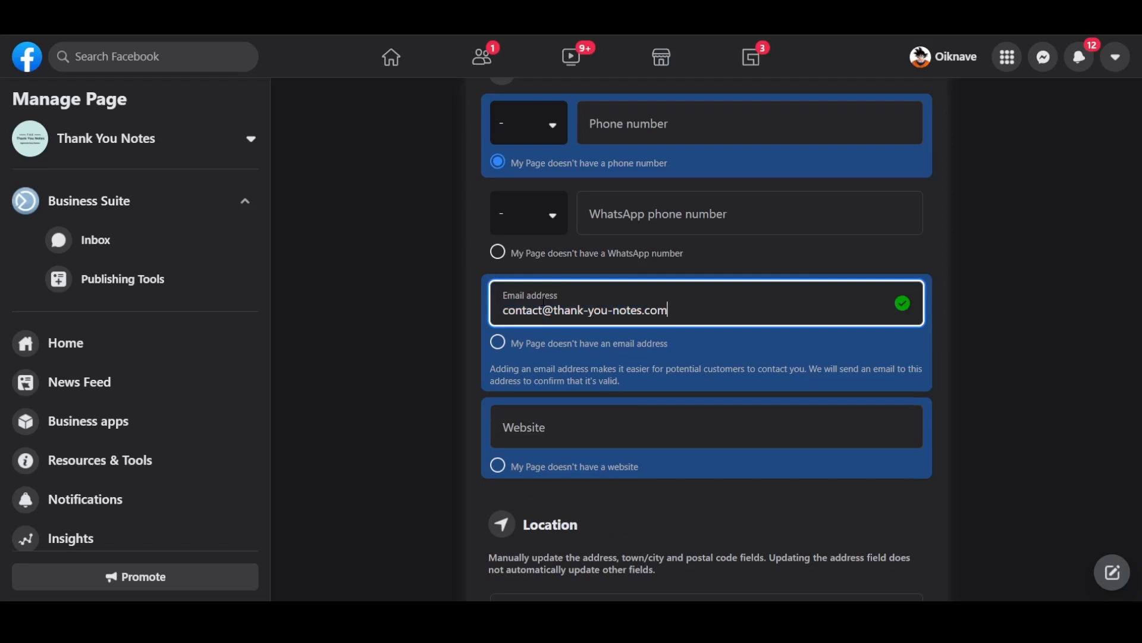
click(586, 443)
text(thank-you-notes.com)
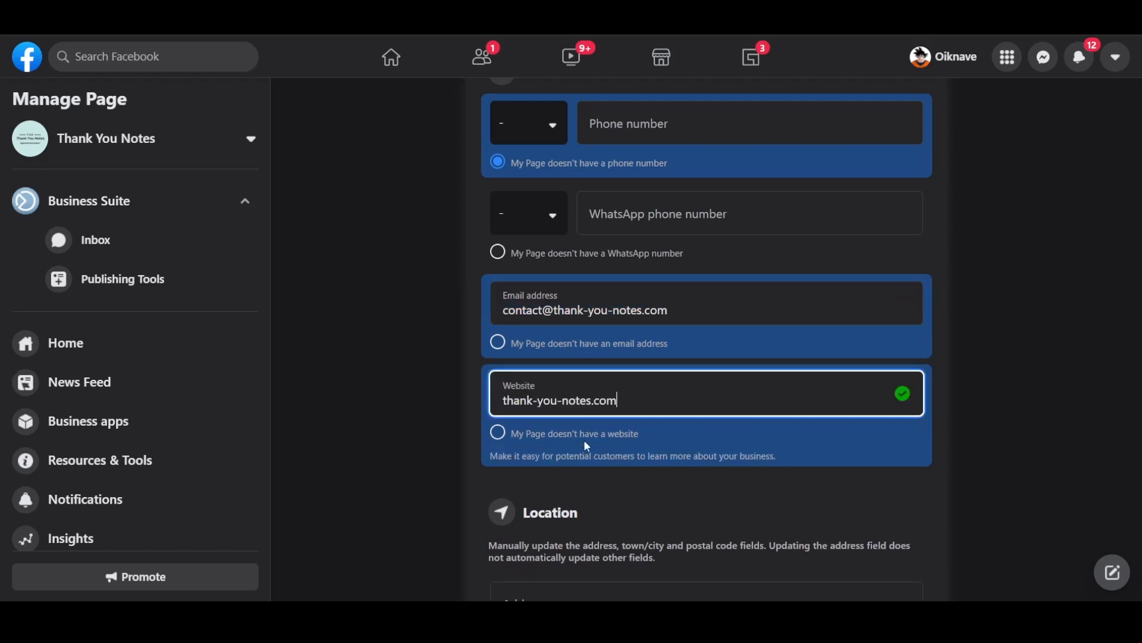
scroll(705, 466, down, 4)
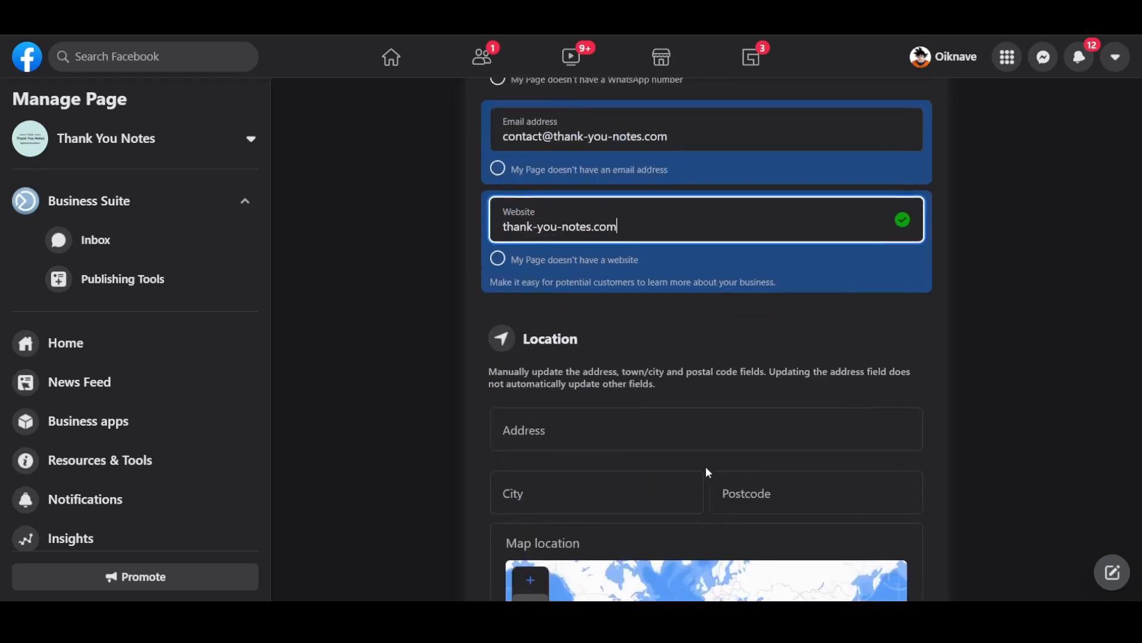
scroll(706, 468, down, 1)
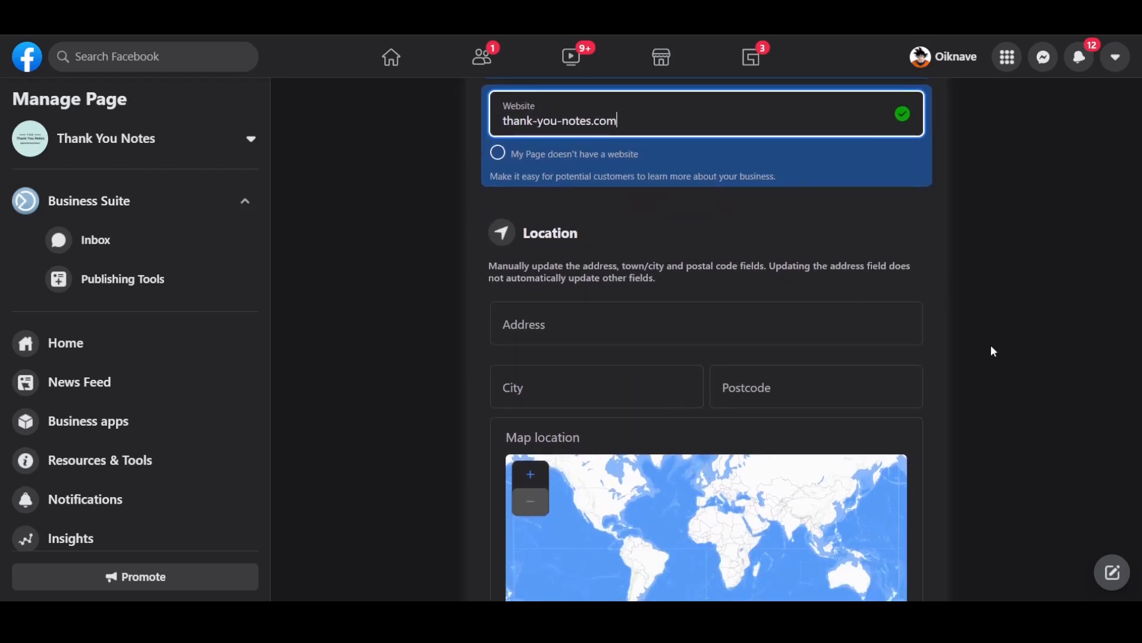
scroll(992, 346, down, 4)
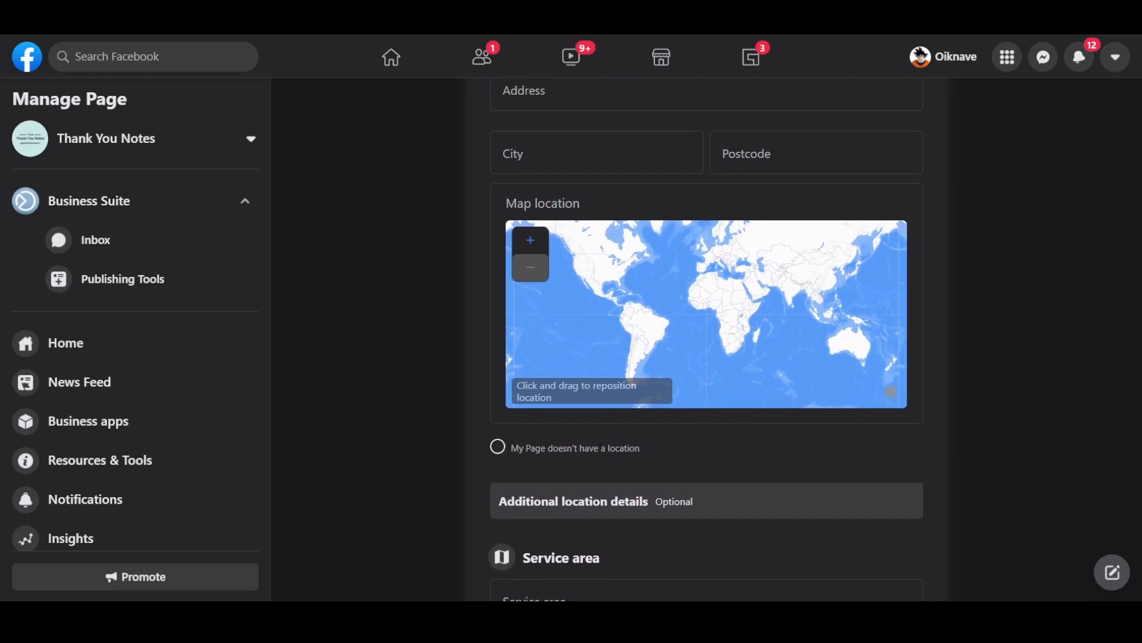
- Mark the Page as having no location and expand the location details questions
click(528, 446)
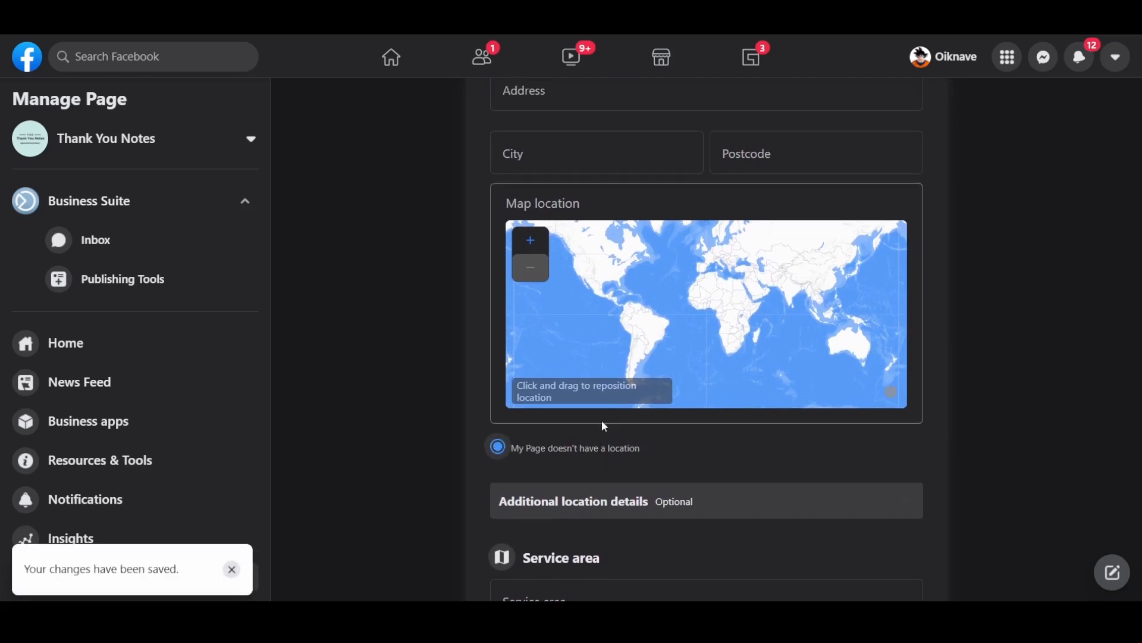
scroll(683, 470, down, 4)
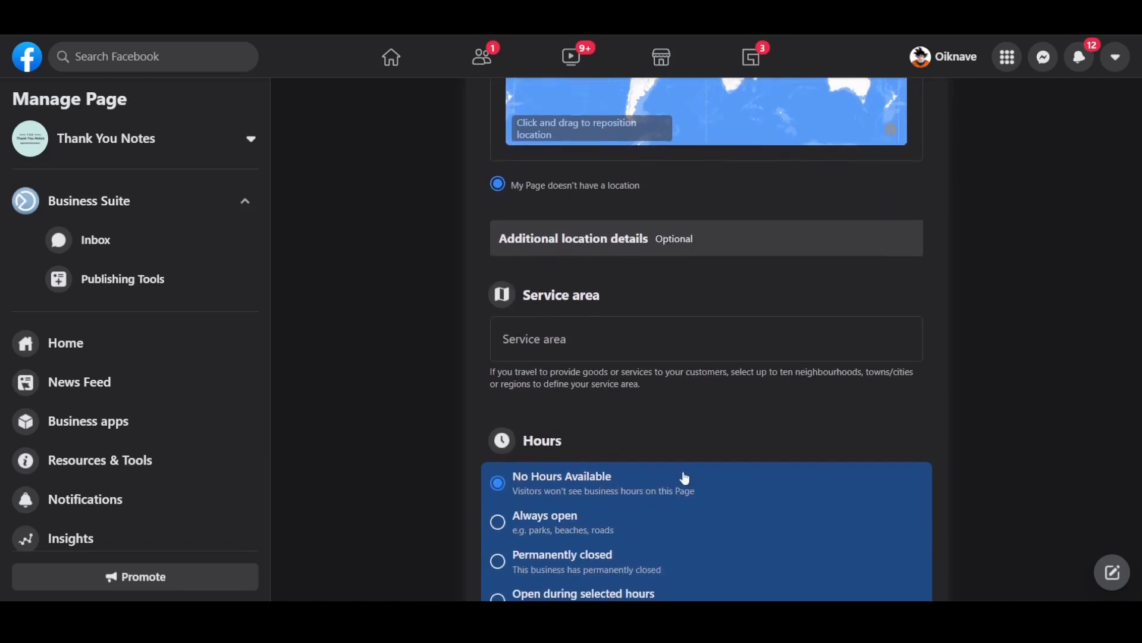
click(633, 248)
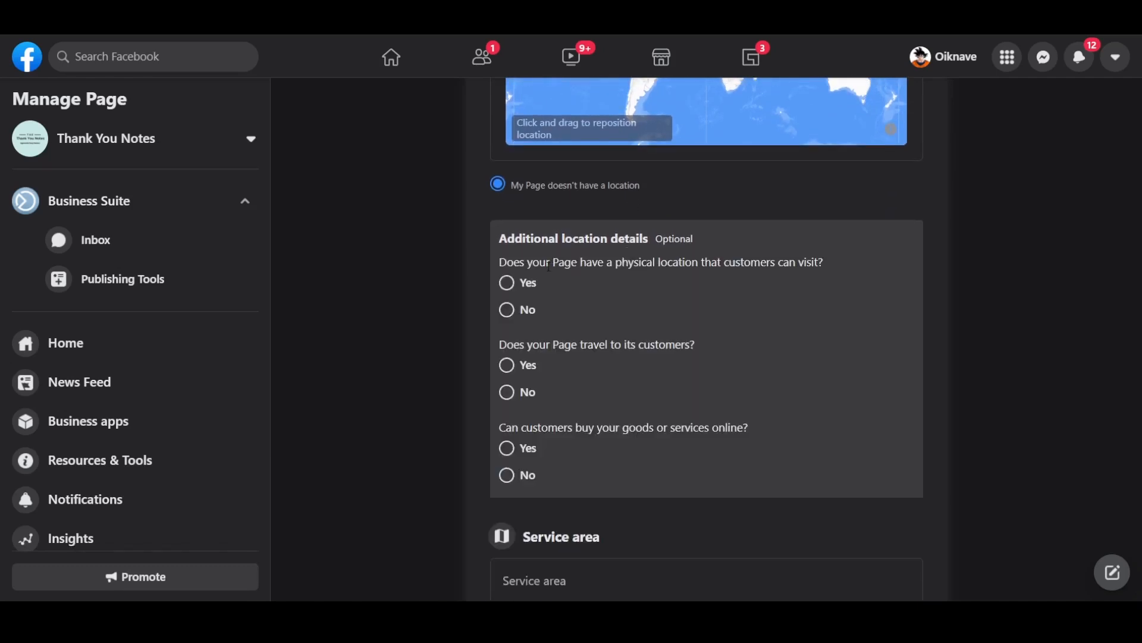
drag(616, 262, 779, 263)
click(780, 264)
- Set hours to Always open and temporary service changes to Operating as usual
scroll(1019, 240, down, 6)
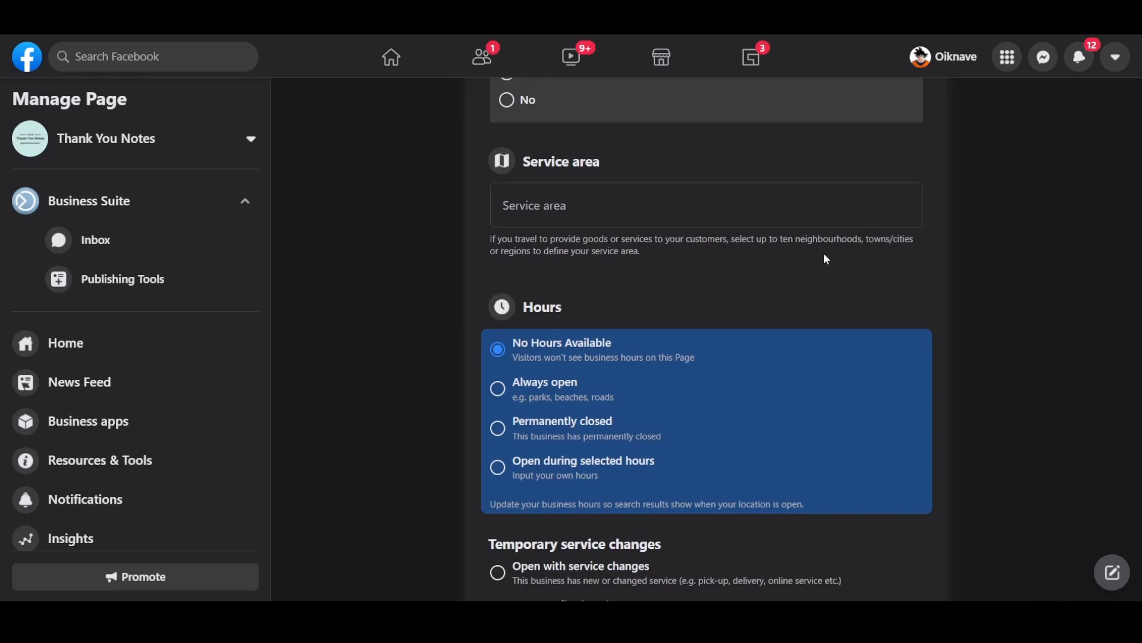
scroll(823, 252, down, 2)
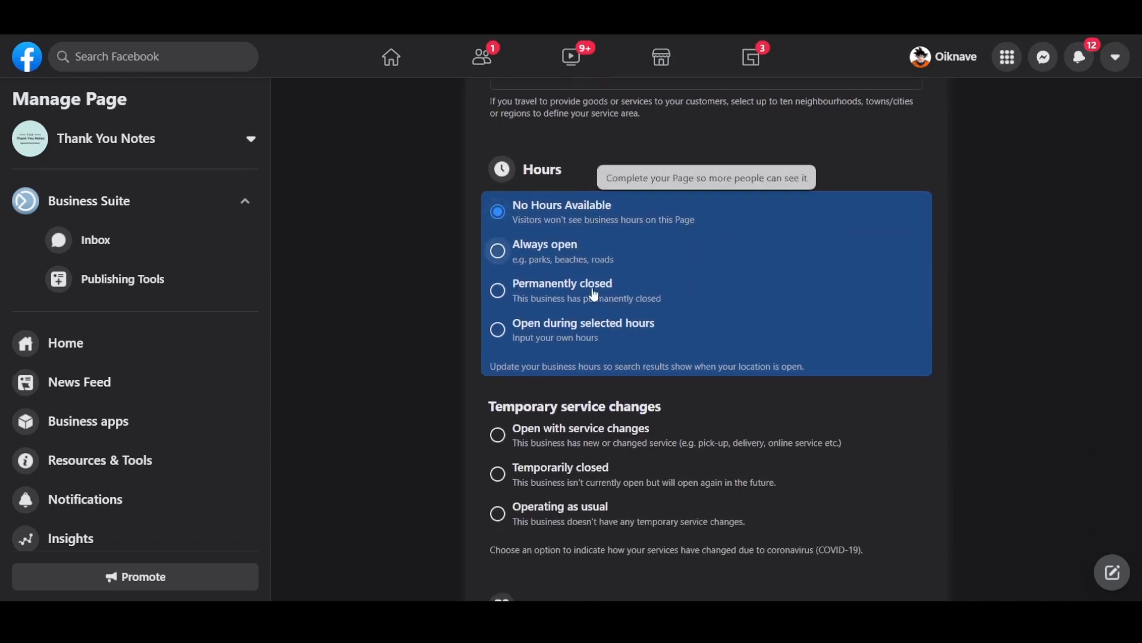
click(543, 258)
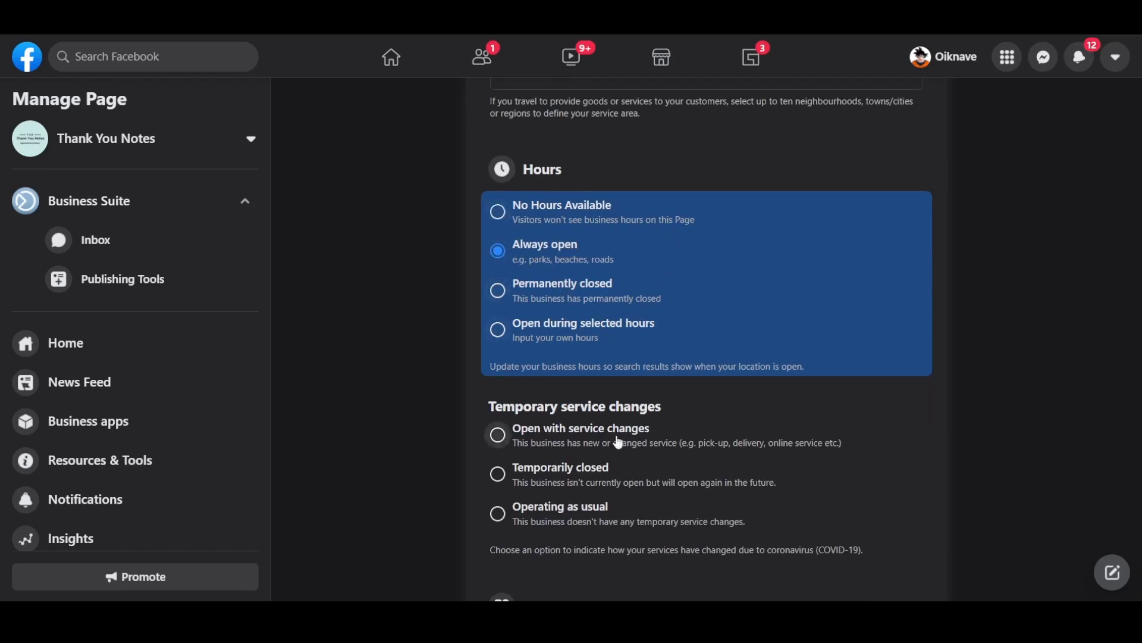
scroll(617, 439, down, 3)
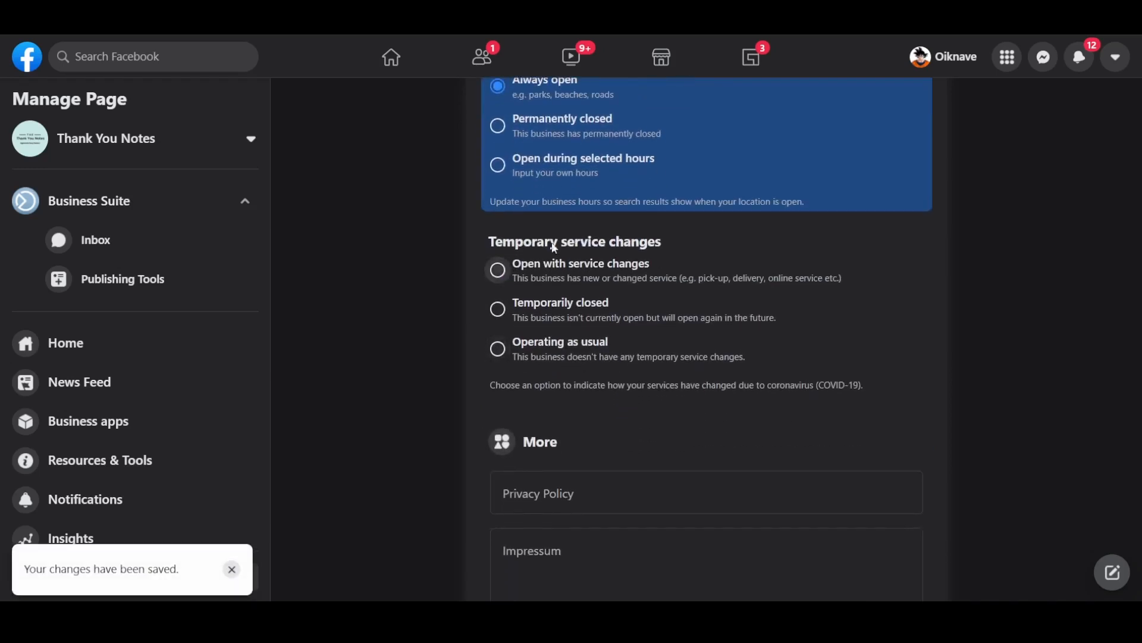
click(560, 356)
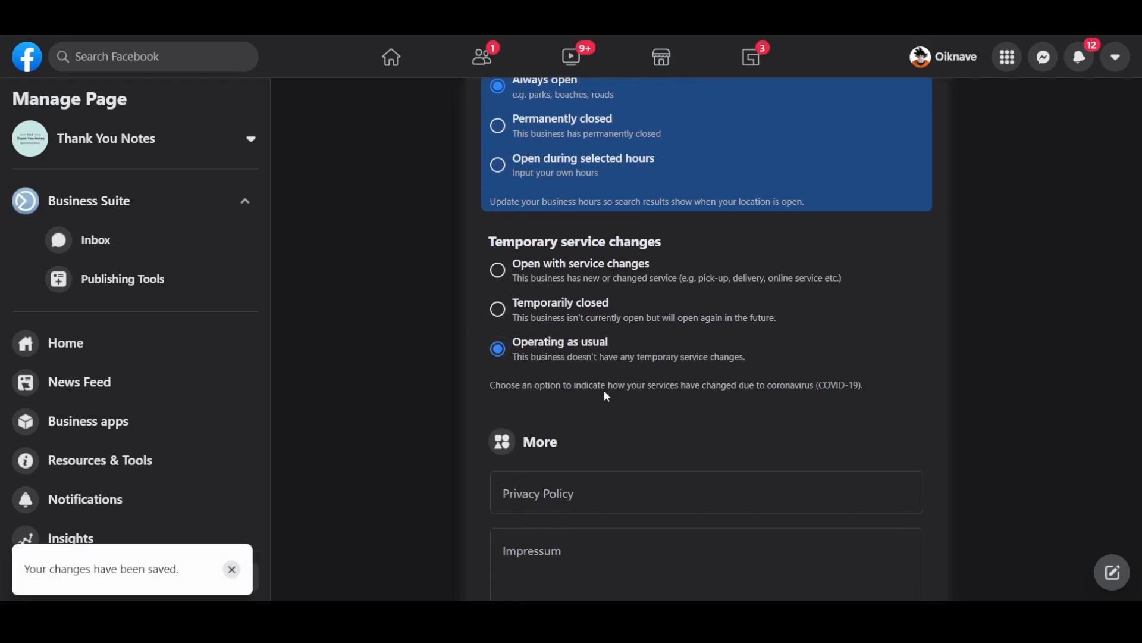
scroll(605, 395, down, 5)
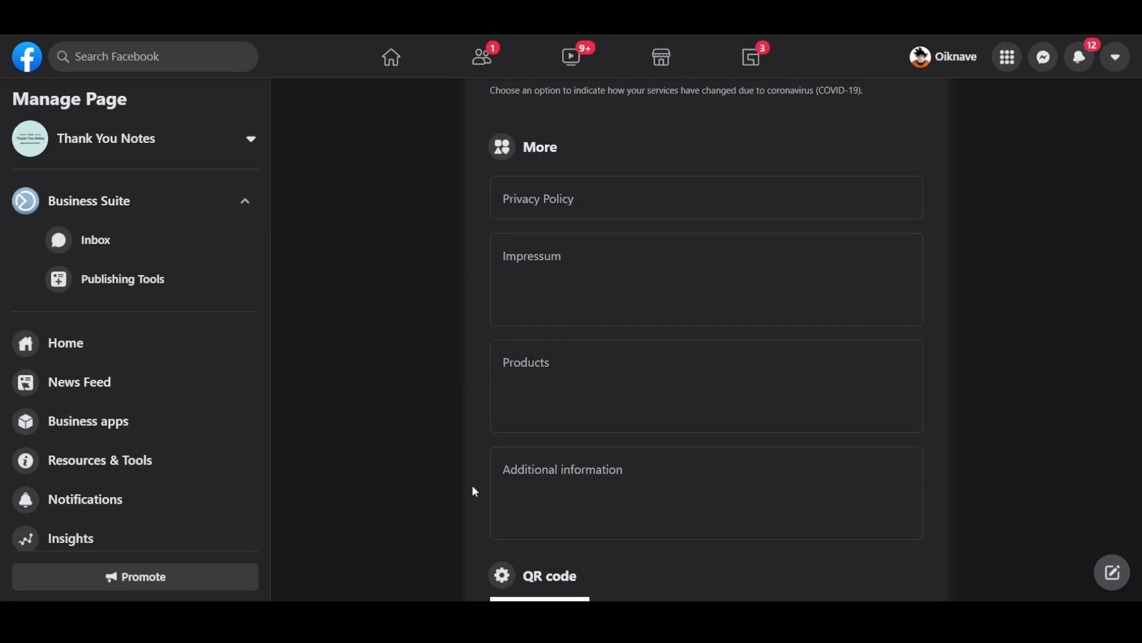
- Set the price range to Not applicable
scroll(473, 491, down, 7)
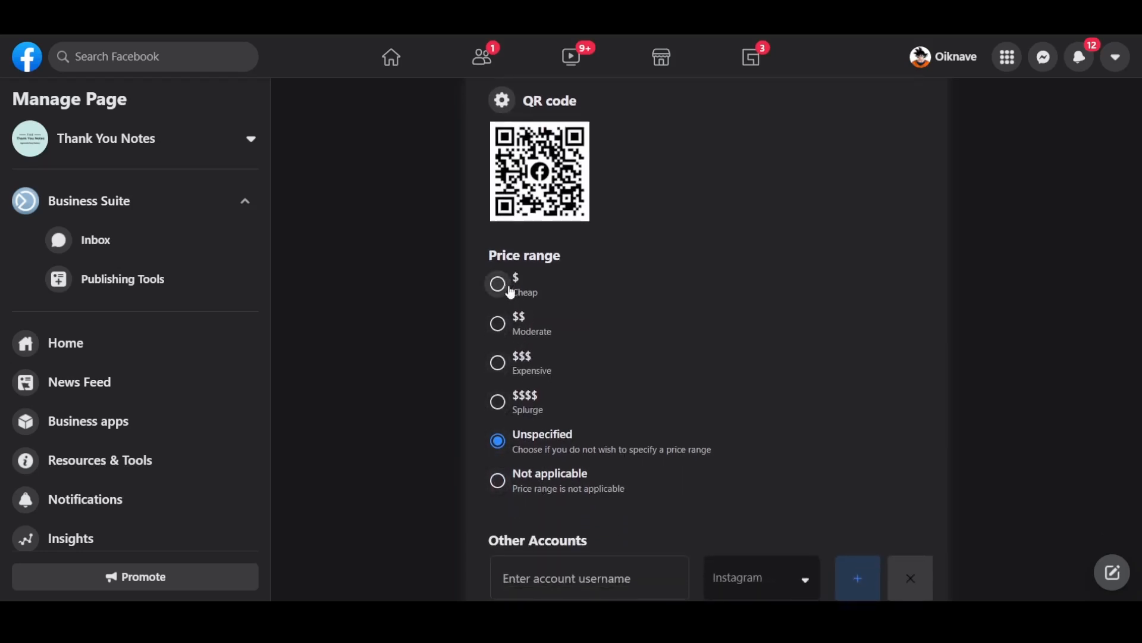
click(506, 492)
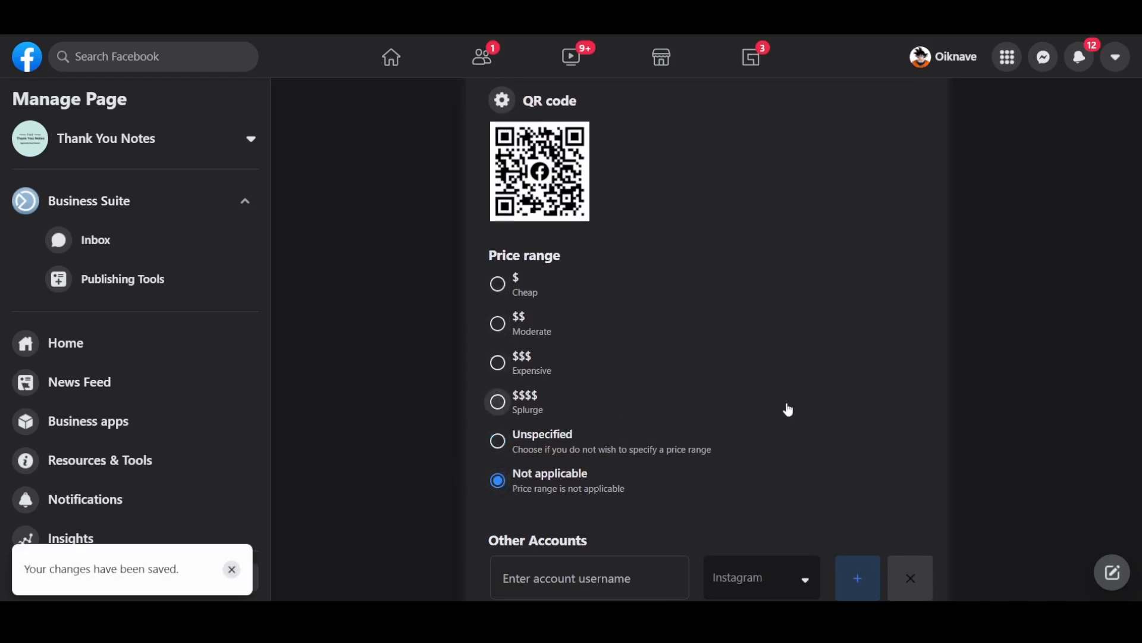
scroll(788, 410, down, 1)
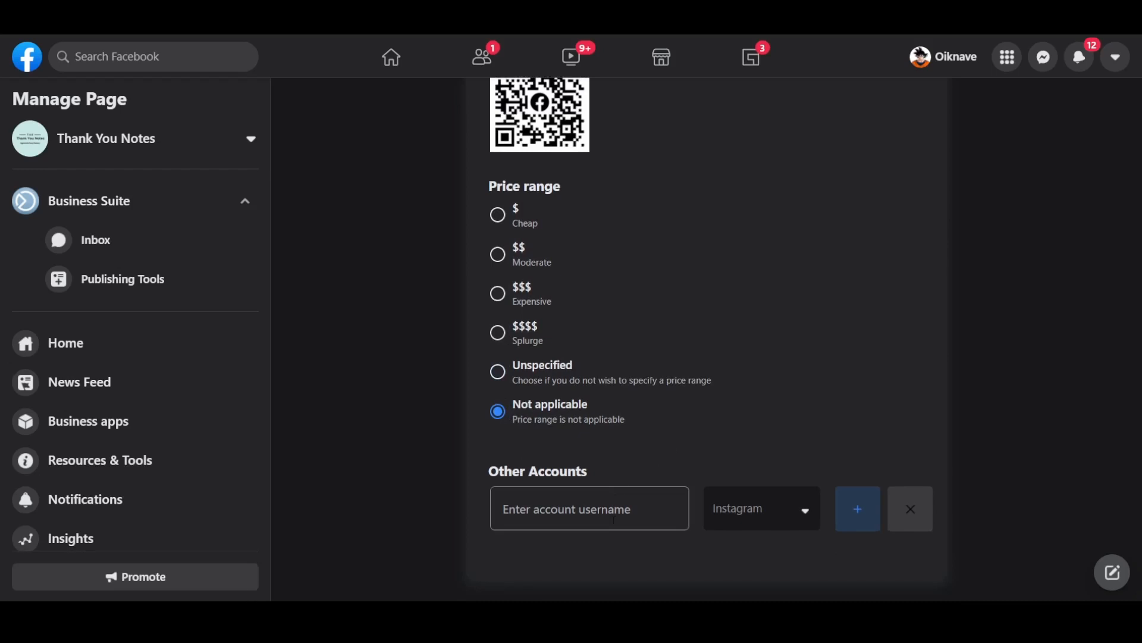
- Add the Instagram account username under Other Accounts
click(614, 519)
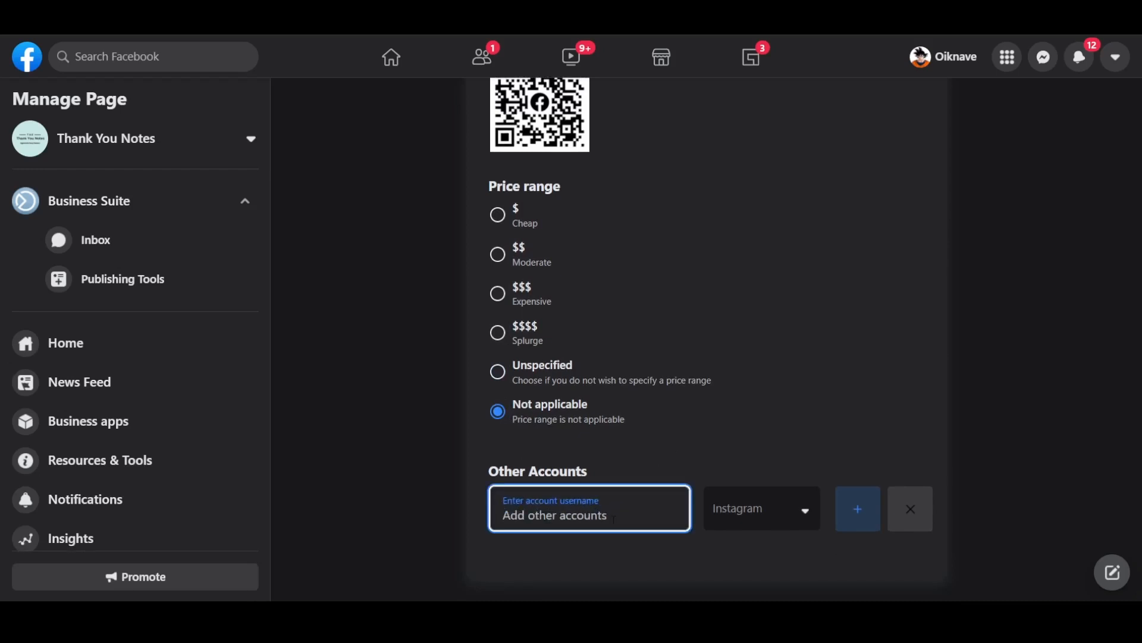
text(oikn)
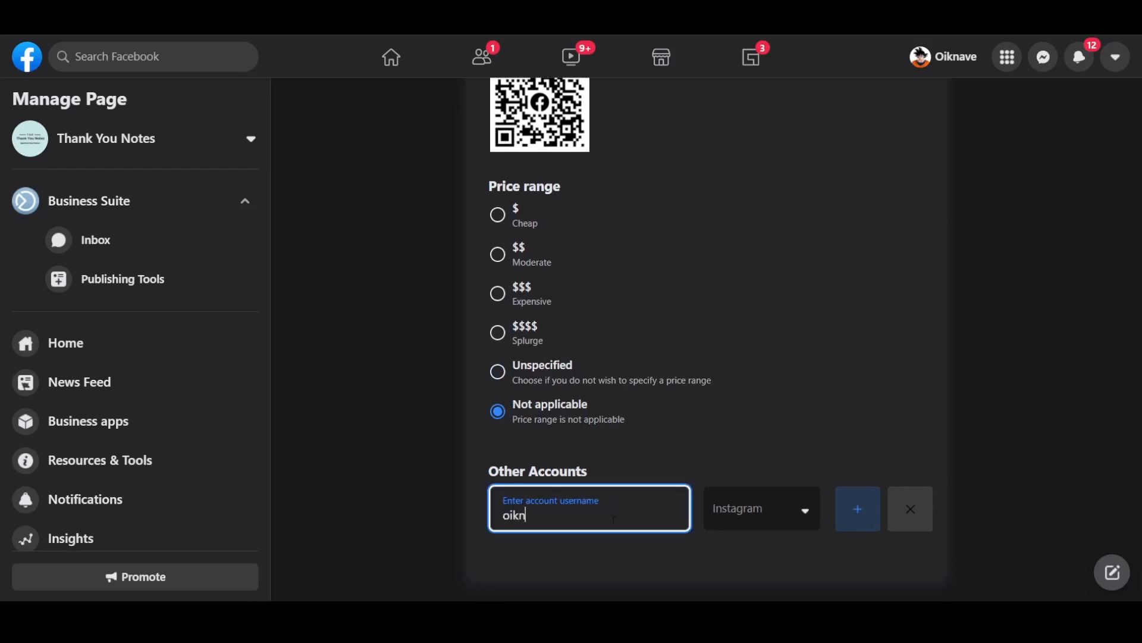
text(ave)
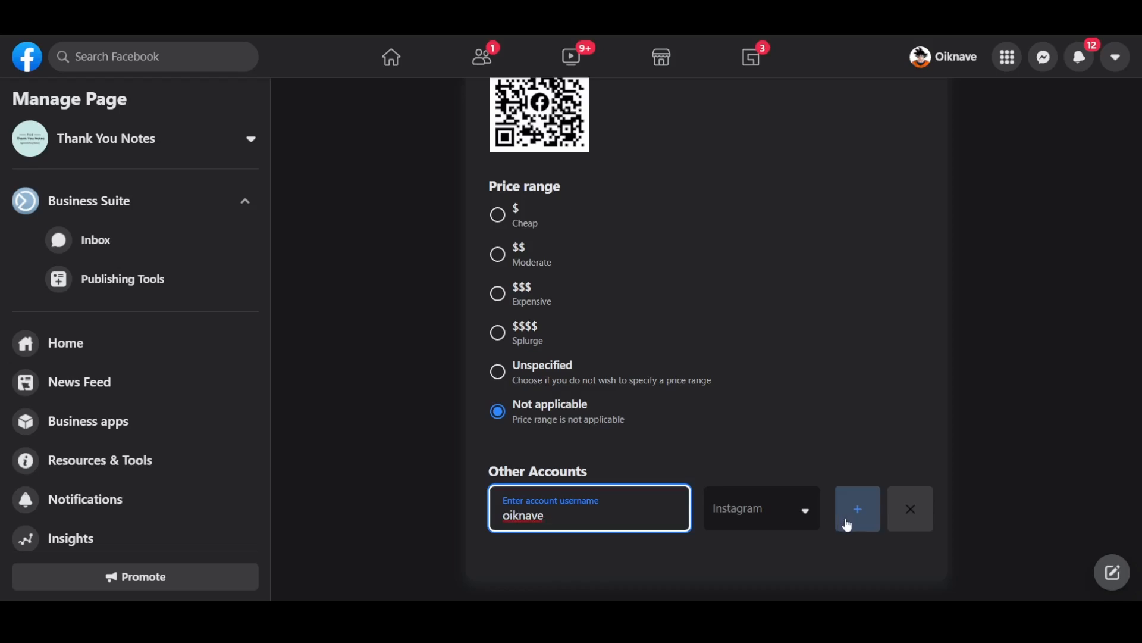
click(857, 512)
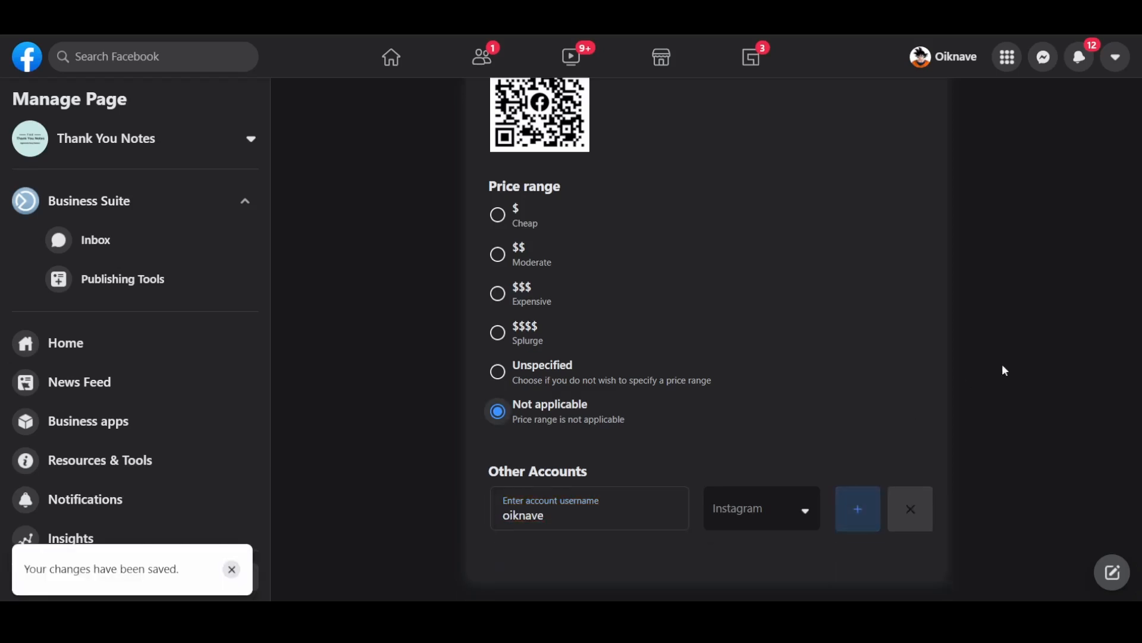
scroll(972, 301, up, 5)
scroll(973, 298, up, 8)
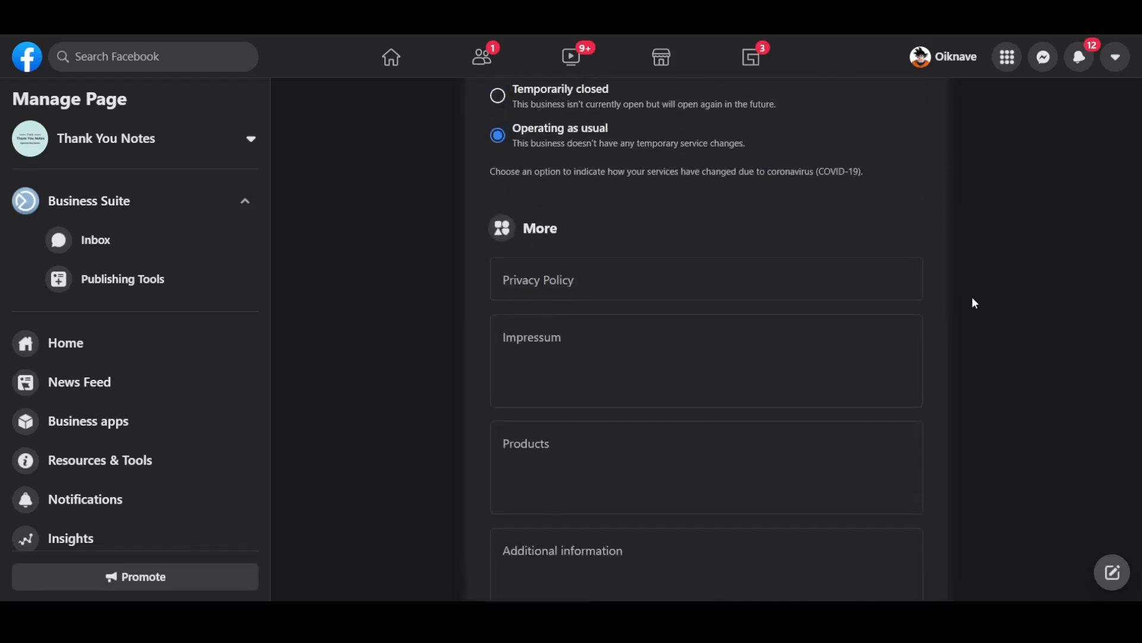
- Open Settings from the Manage Page sidebar to show the General page settings
scroll(973, 298, down, 2)
scroll(972, 298, down, 8)
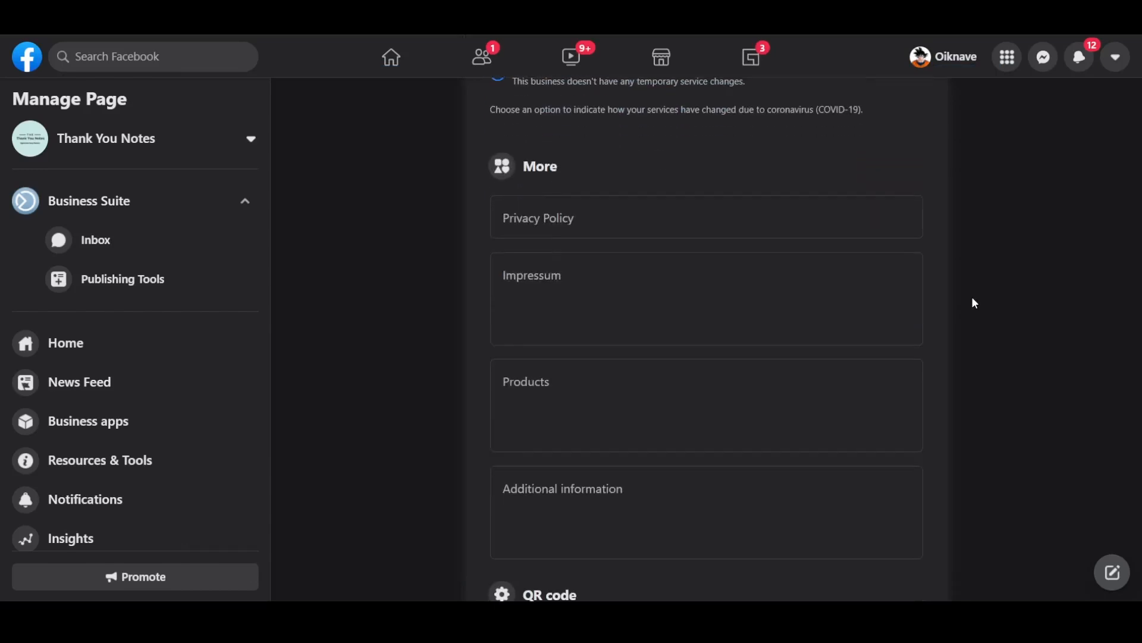
scroll(975, 304, down, 3)
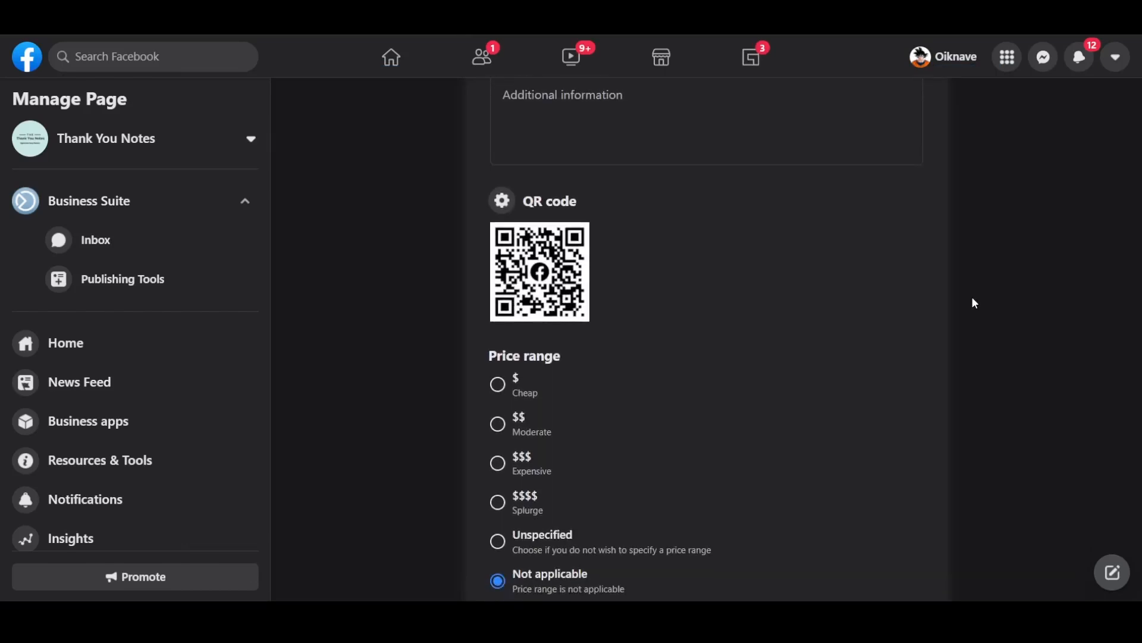
scroll(151, 391, down, 3)
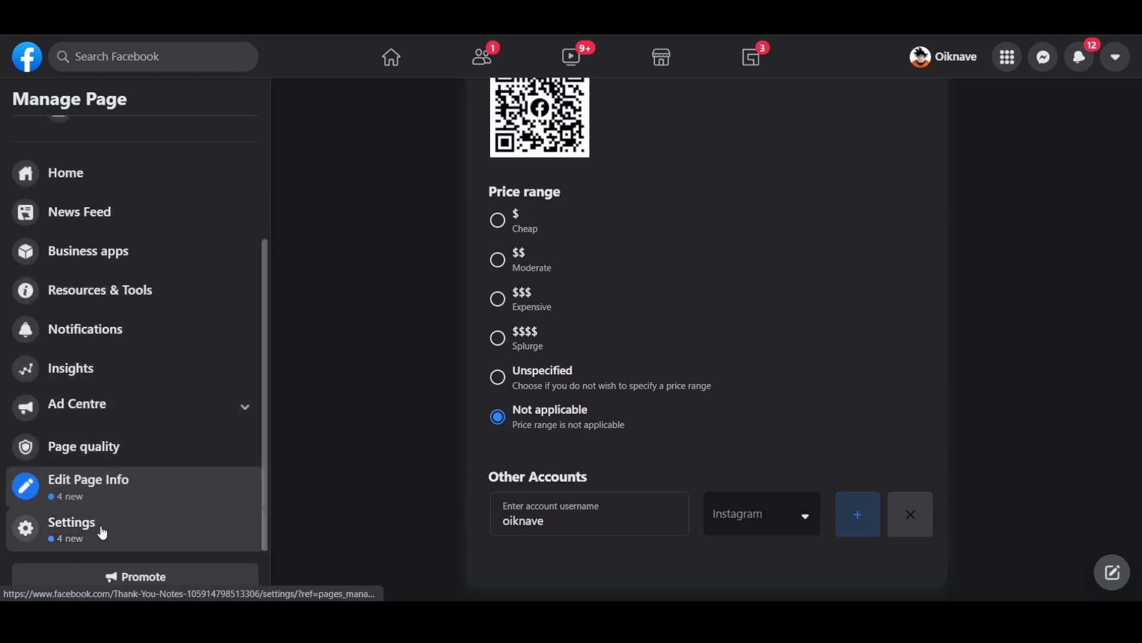
click(102, 527)
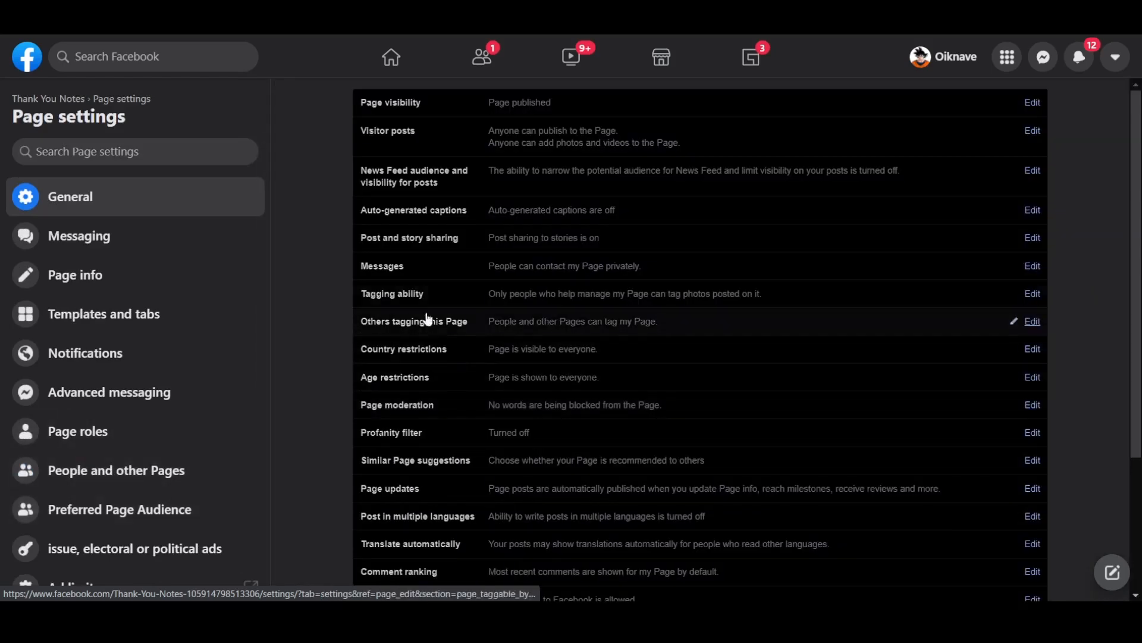
scroll(179, 375, down, 4)
scroll(178, 375, up, 3)
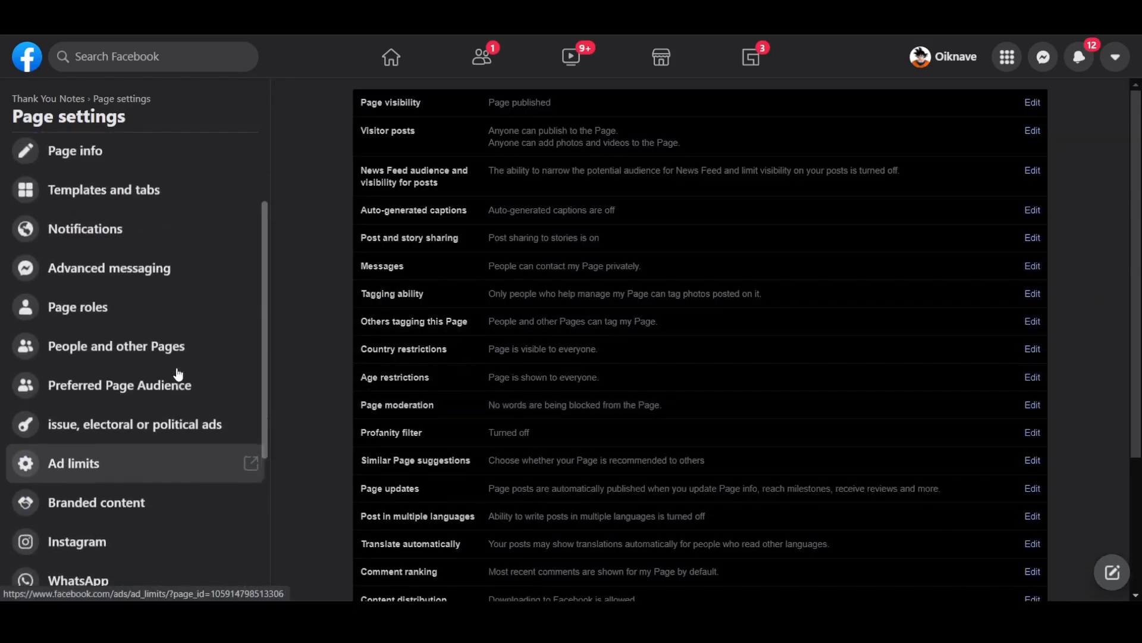
scroll(187, 415, up, 1)
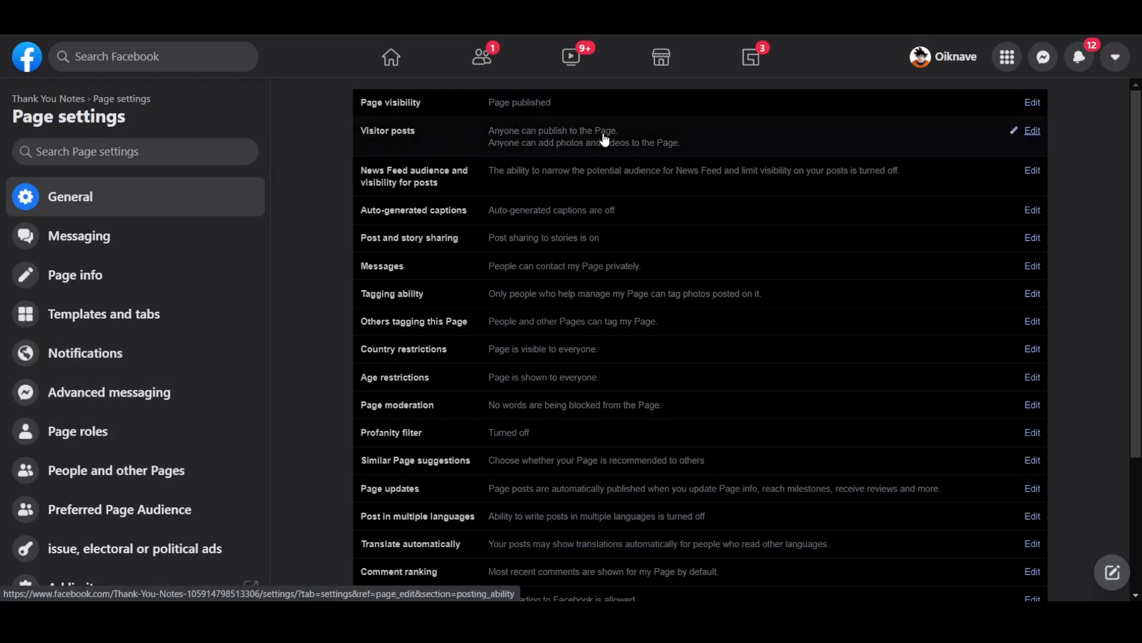
- Require review of visitor posts, disallow photo and video posts, and save the changes
click(1032, 131)
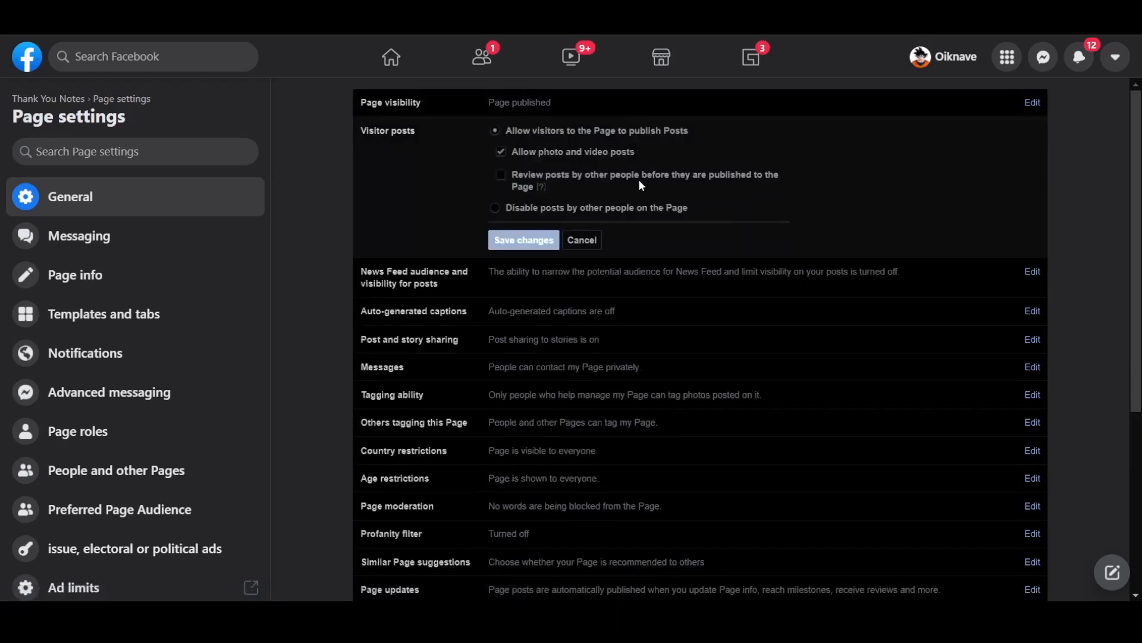
click(506, 179)
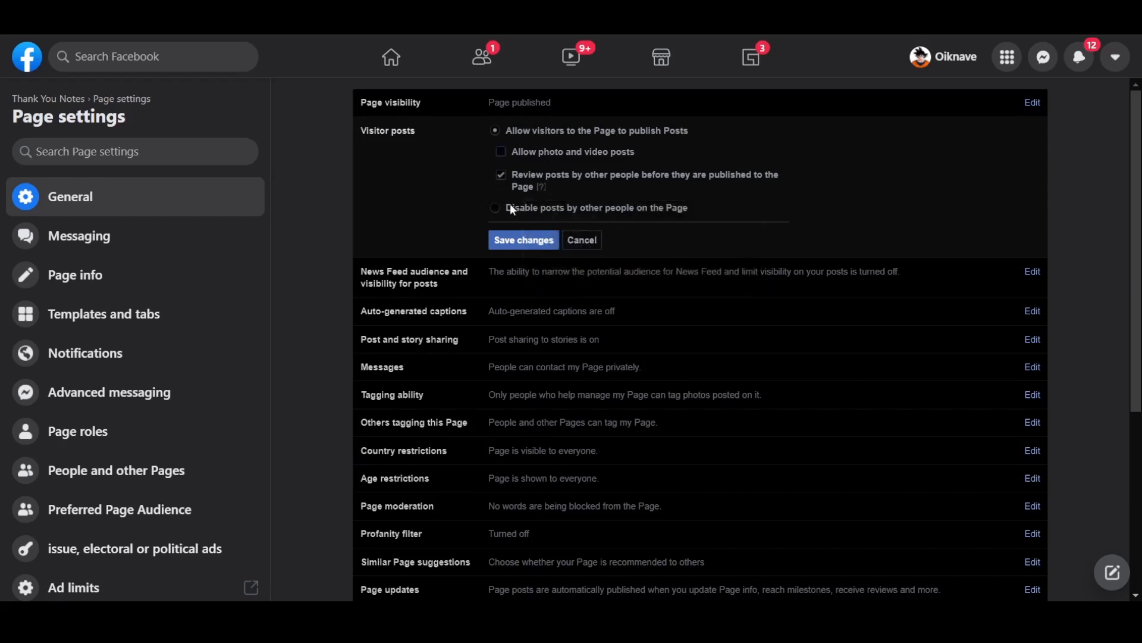
click(526, 240)
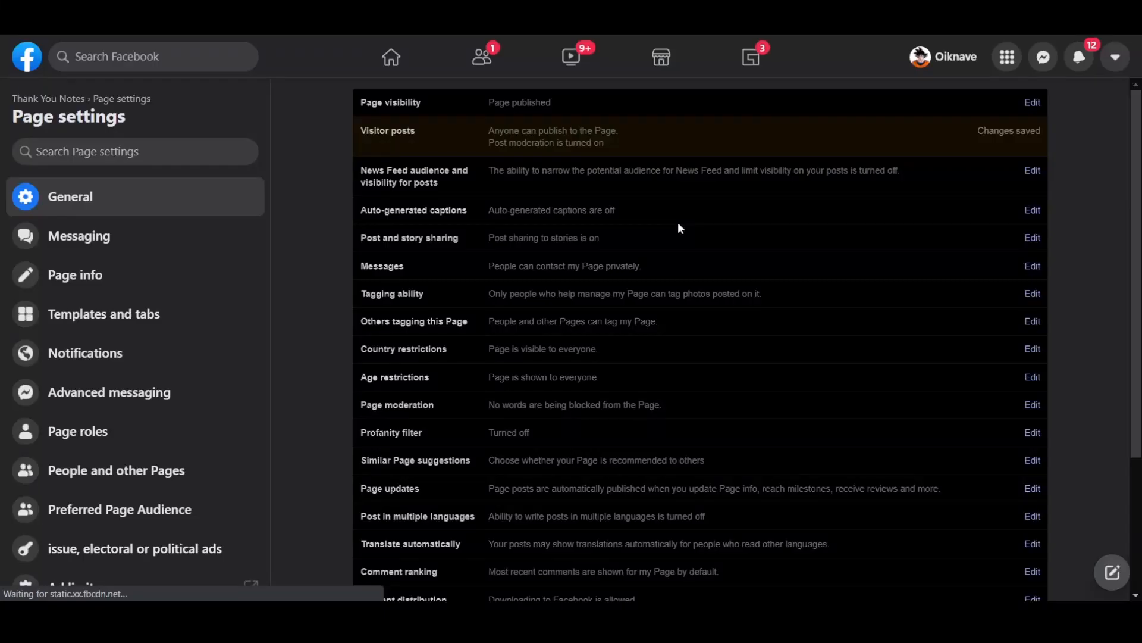
scroll(724, 240, down, 2)
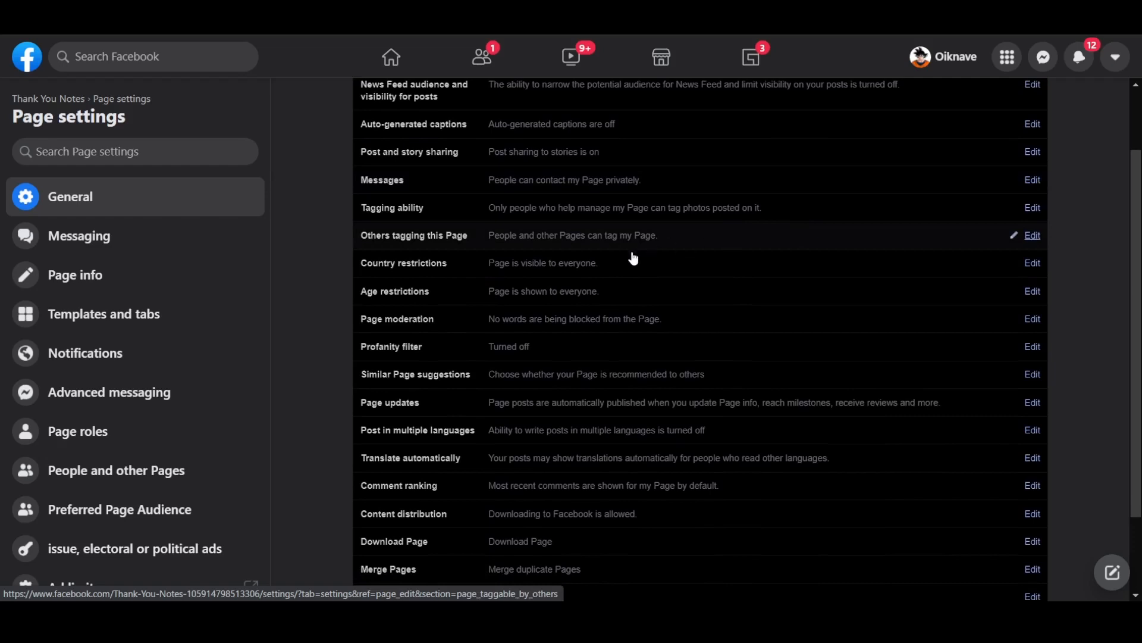
scroll(630, 260, down, 1)
scroll(630, 260, down, 1)
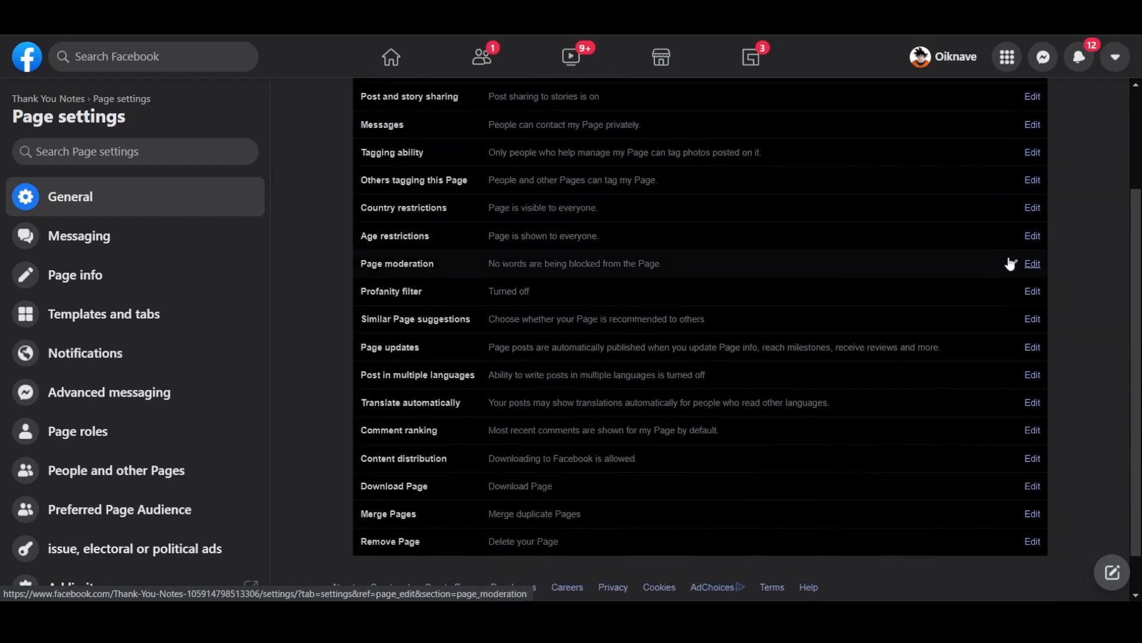
click(1033, 264)
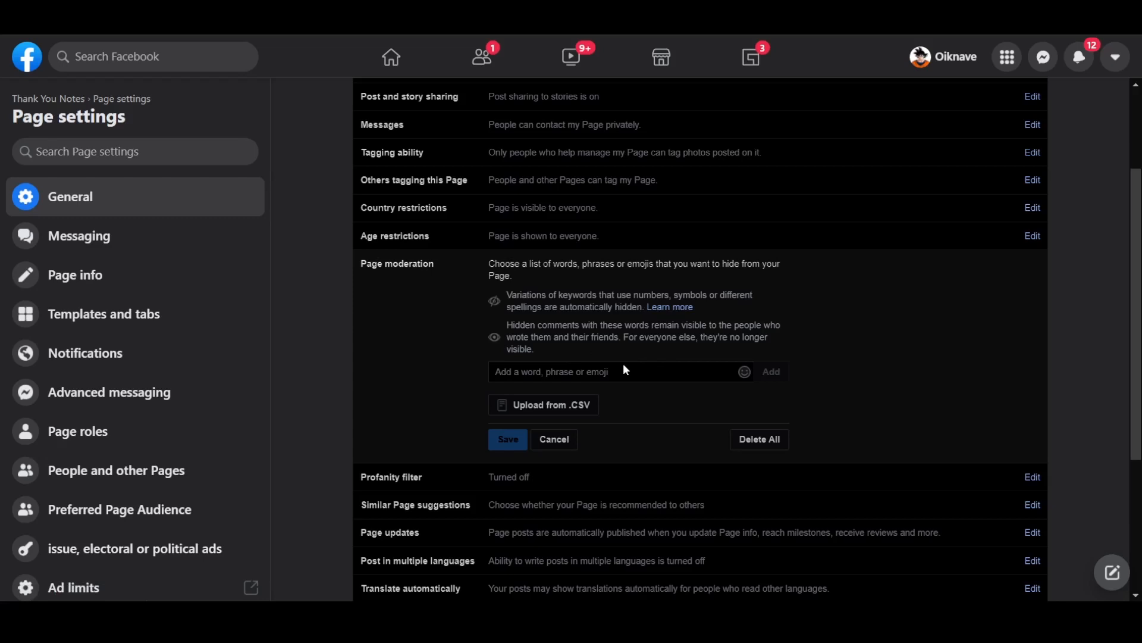
click(567, 377)
click(554, 440)
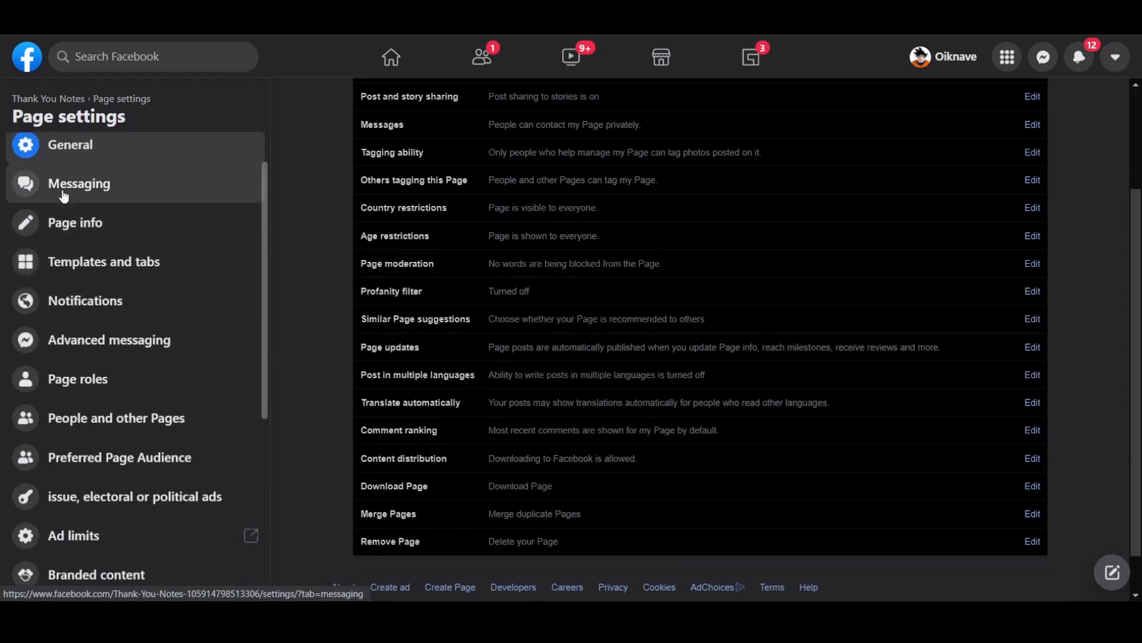
- Open the Page's Messaging settings
click(62, 188)
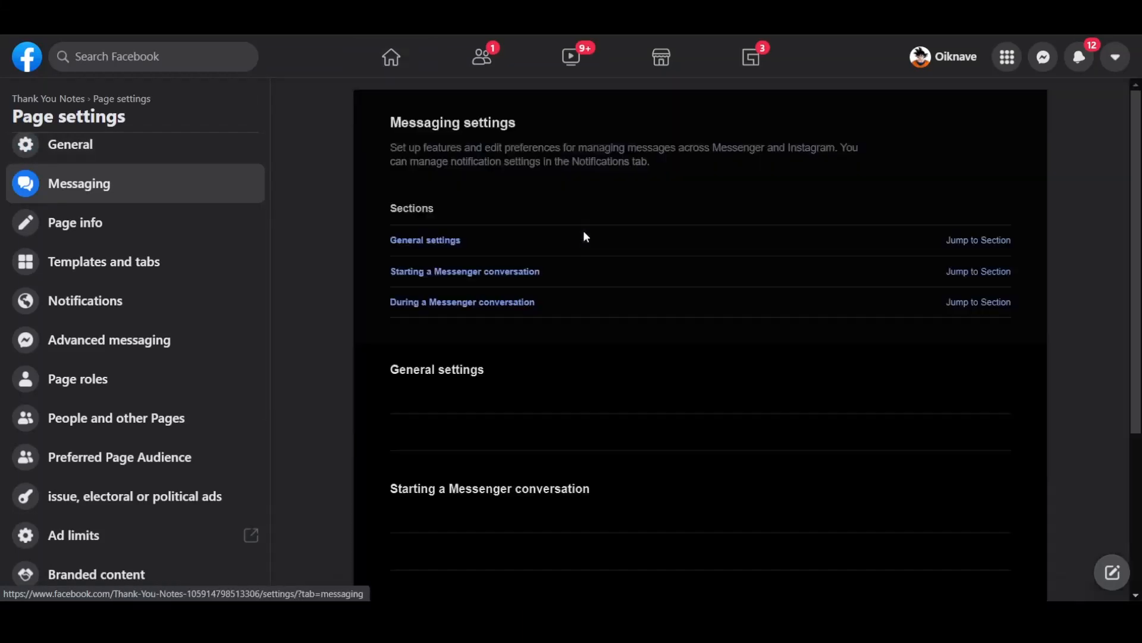
scroll(585, 237, down, 3)
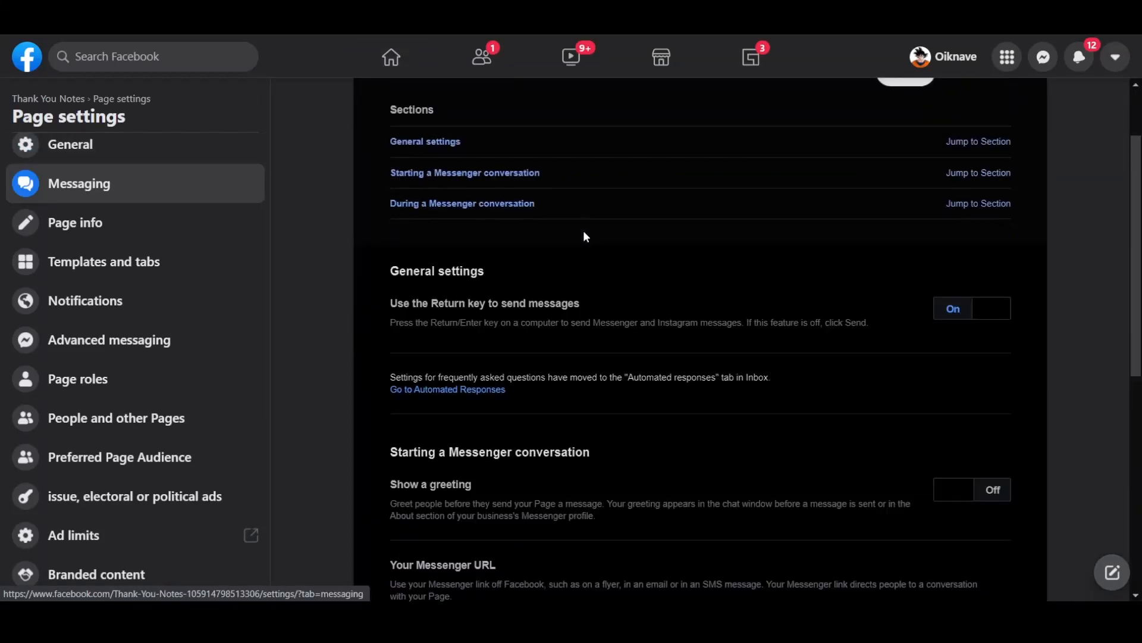
scroll(584, 236, up, 3)
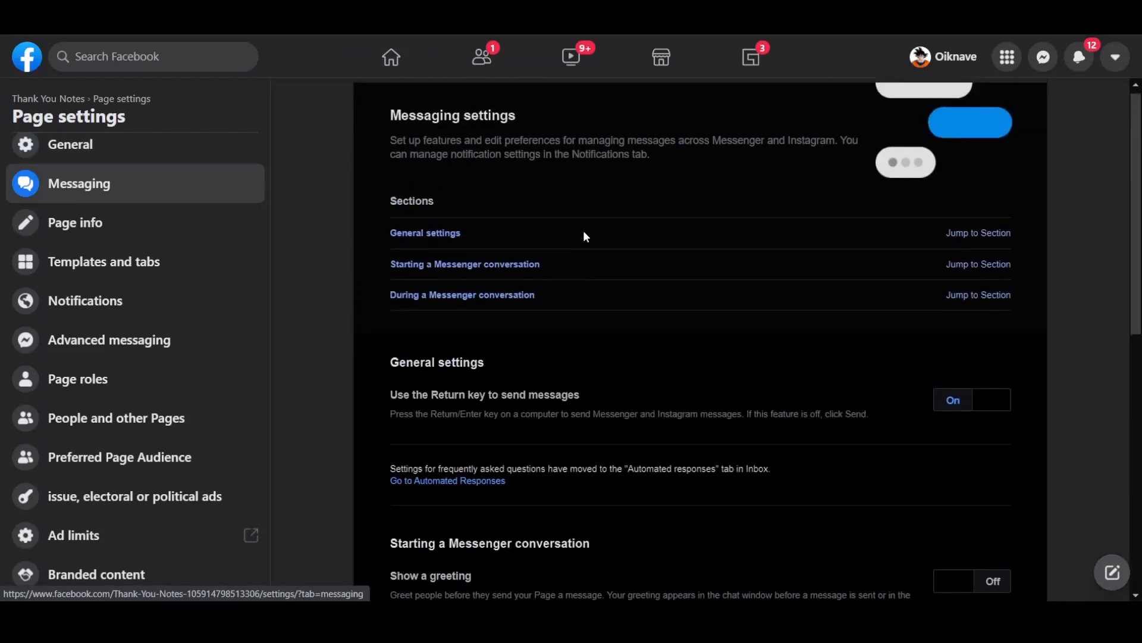
scroll(584, 237, down, 4)
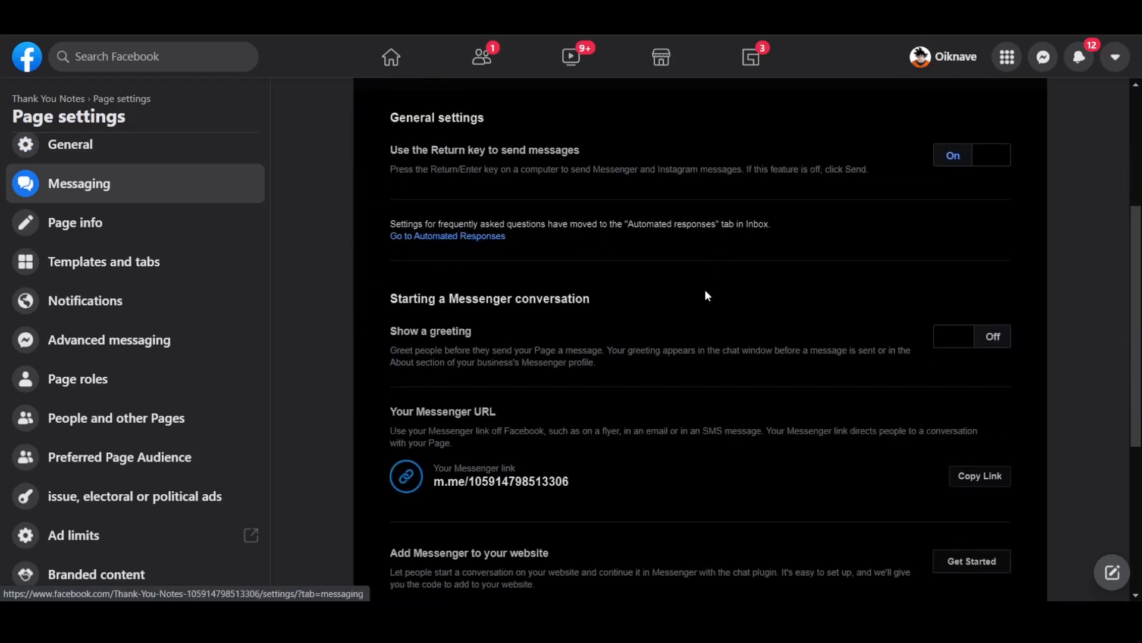
scroll(707, 294, down, 1)
drag(541, 233, 609, 236)
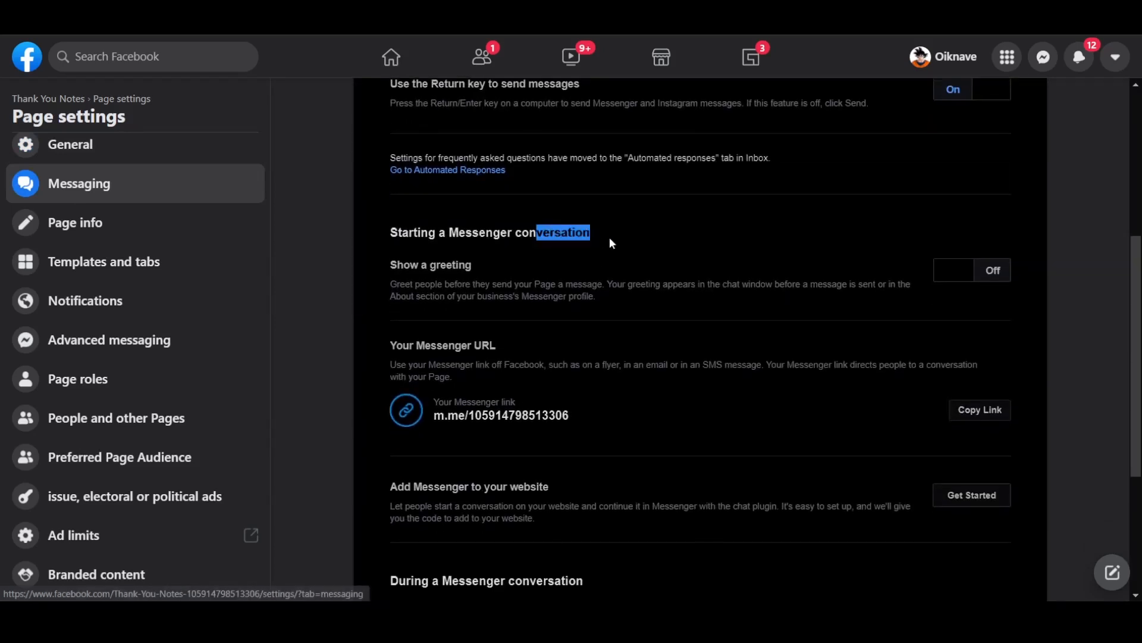
click(609, 244)
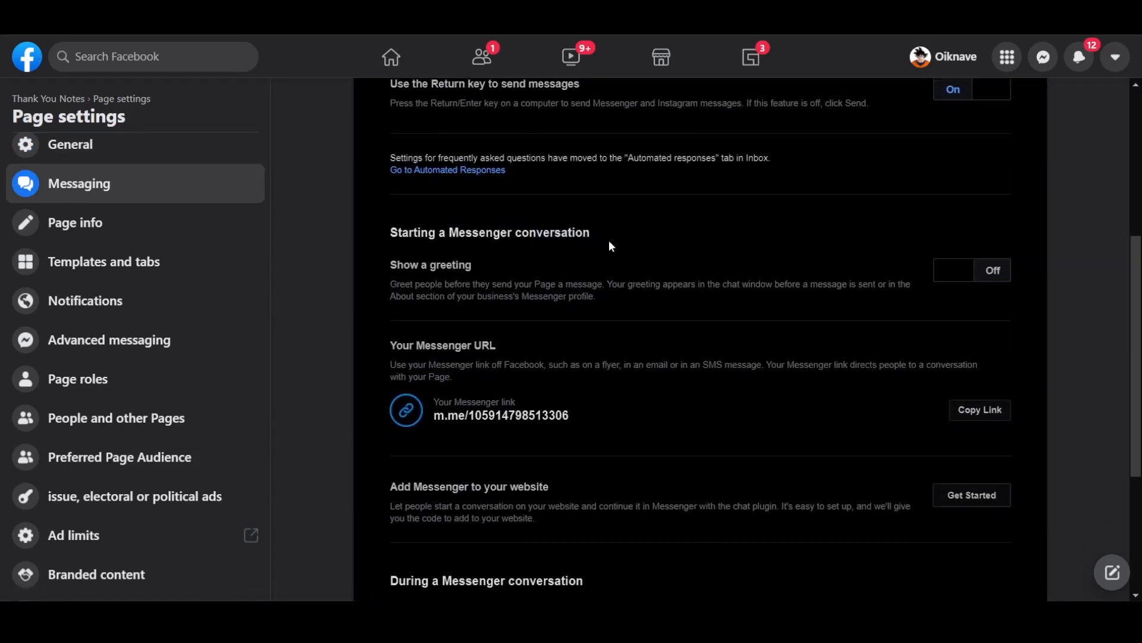
- Turn on Show a greeting and preview the default greeting without changing it
click(989, 272)
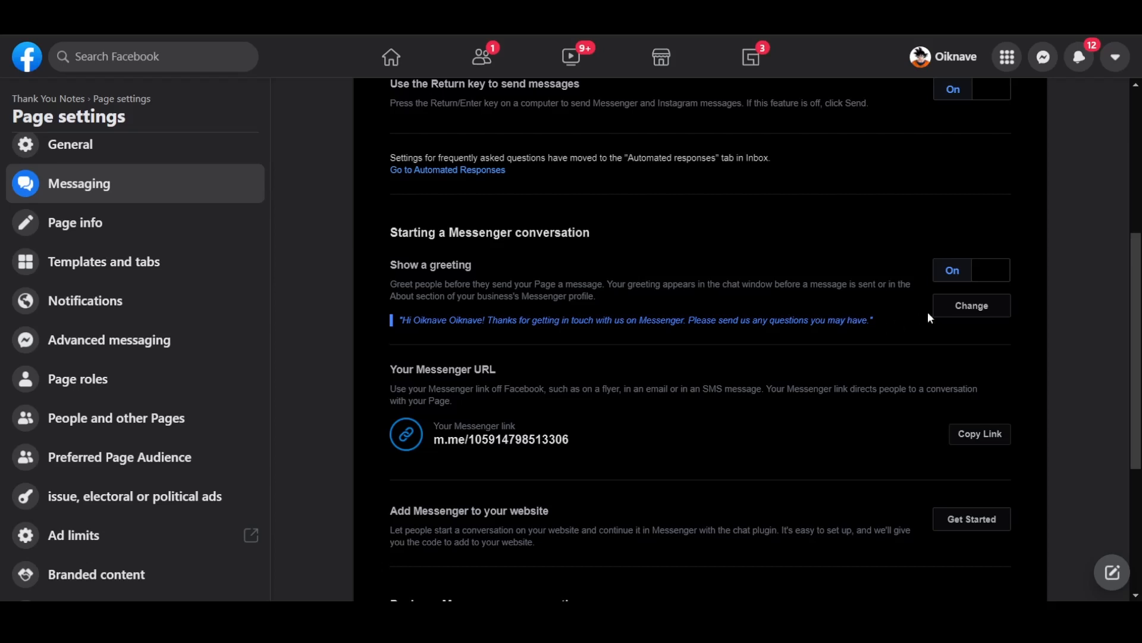
click(956, 306)
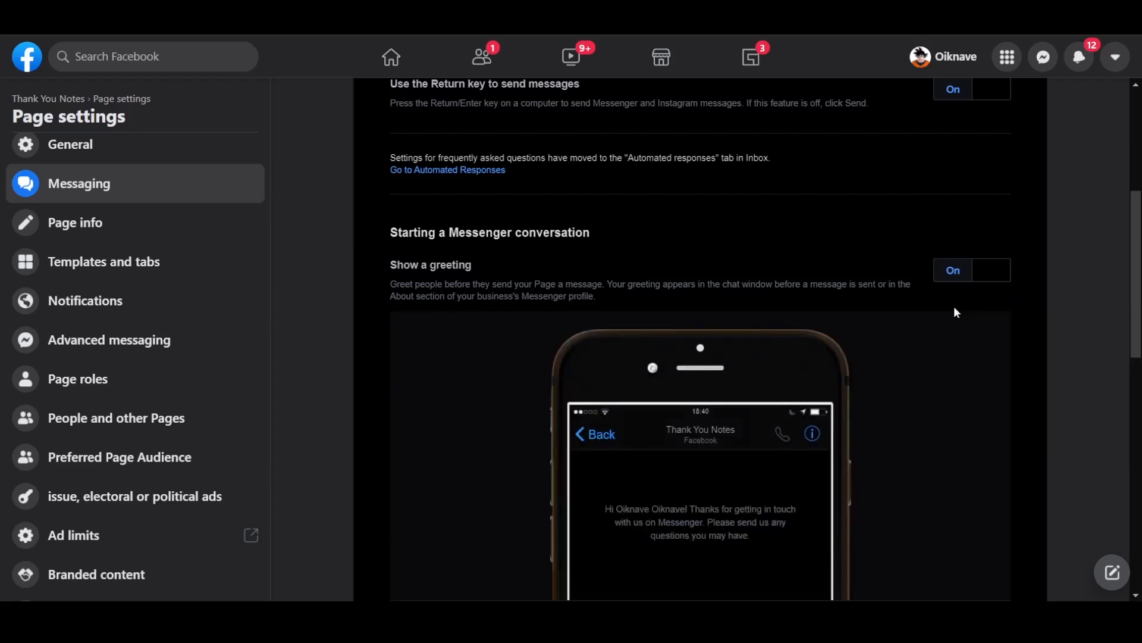
scroll(927, 412, down, 4)
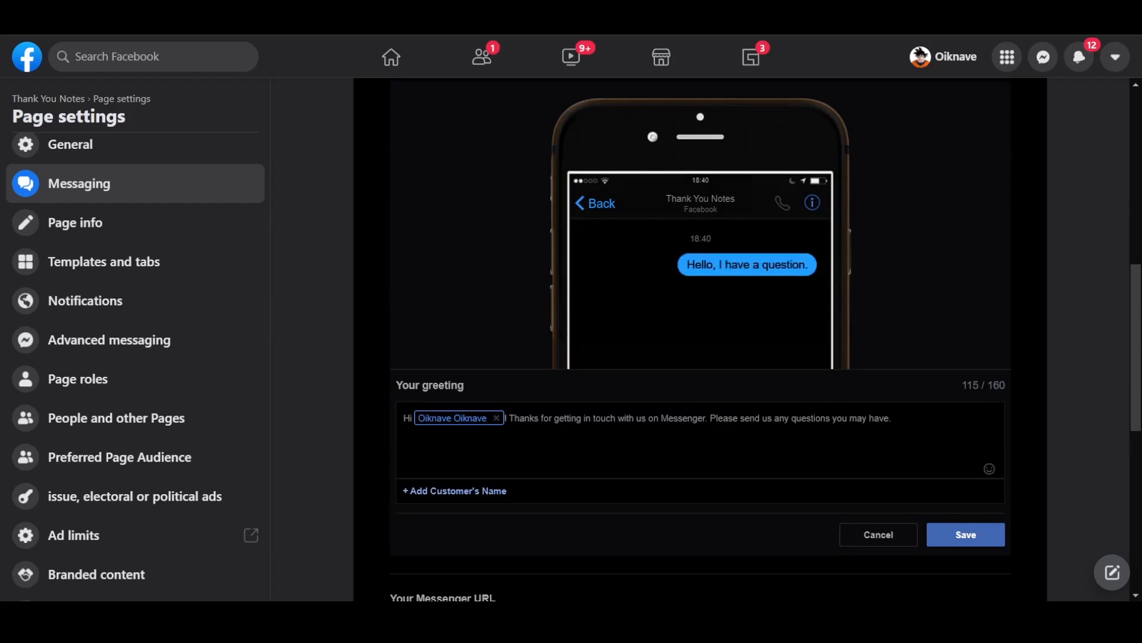
scroll(856, 441, down, 2)
click(881, 433)
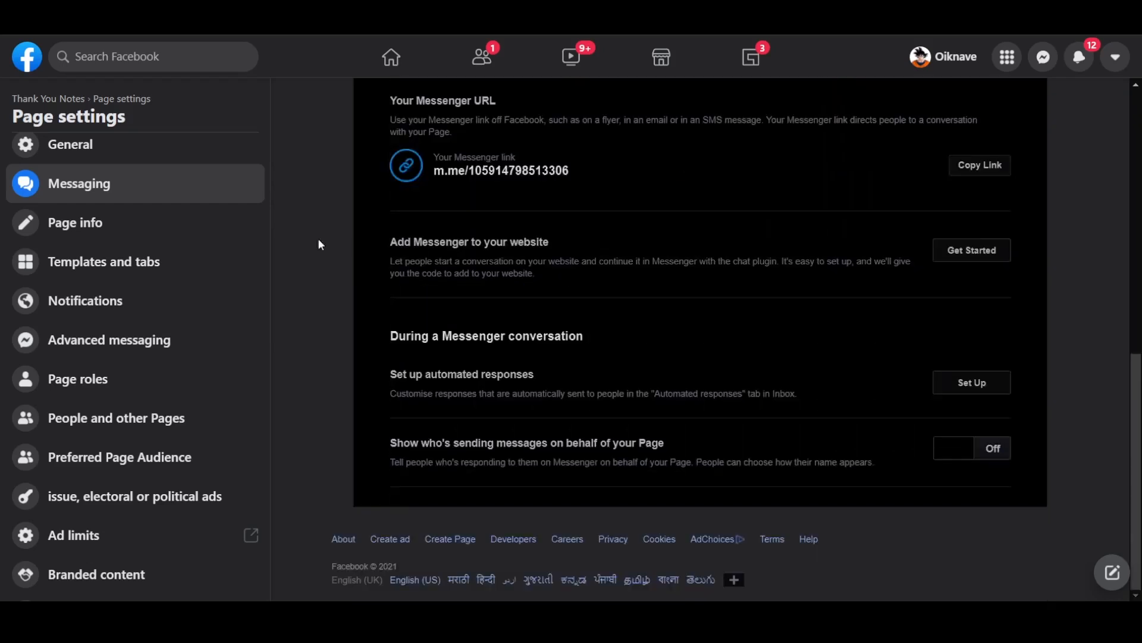
- In the Page's Notifications settings, turn off New Likes, New Likes on Page post, New Subscribers to events and New followers of Page
click(194, 304)
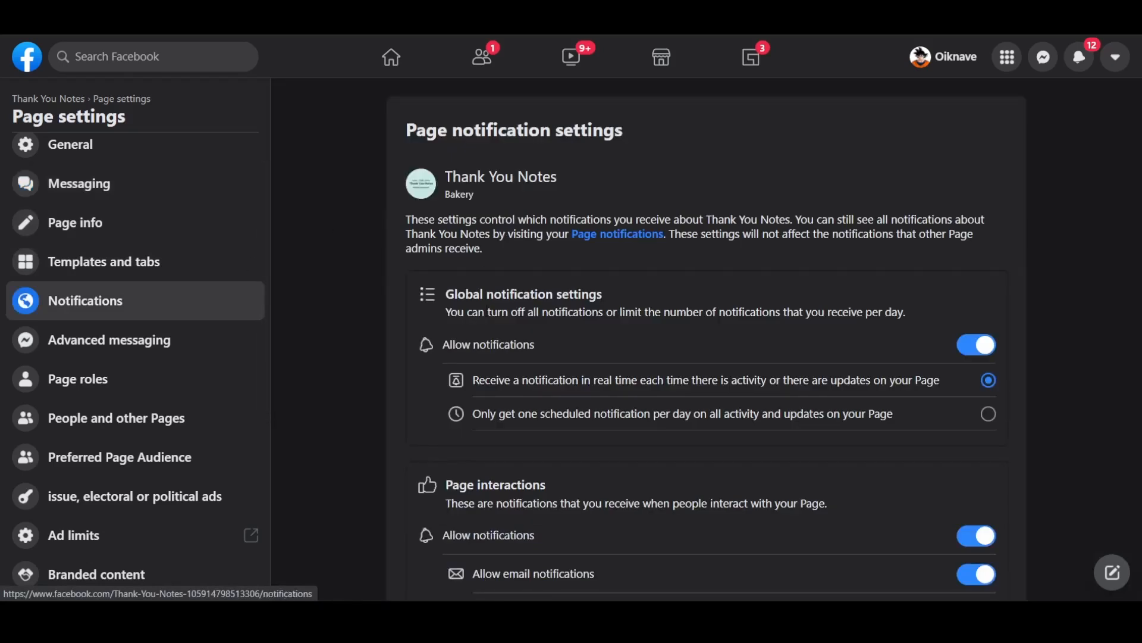
scroll(748, 289, down, 2)
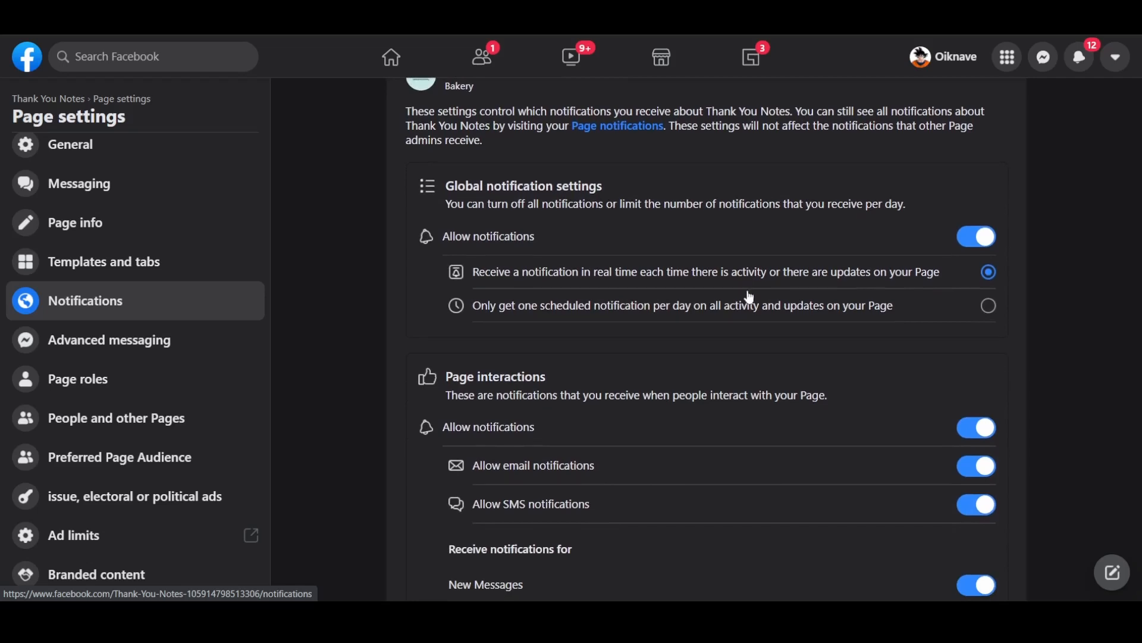
scroll(748, 291, down, 4)
click(502, 522)
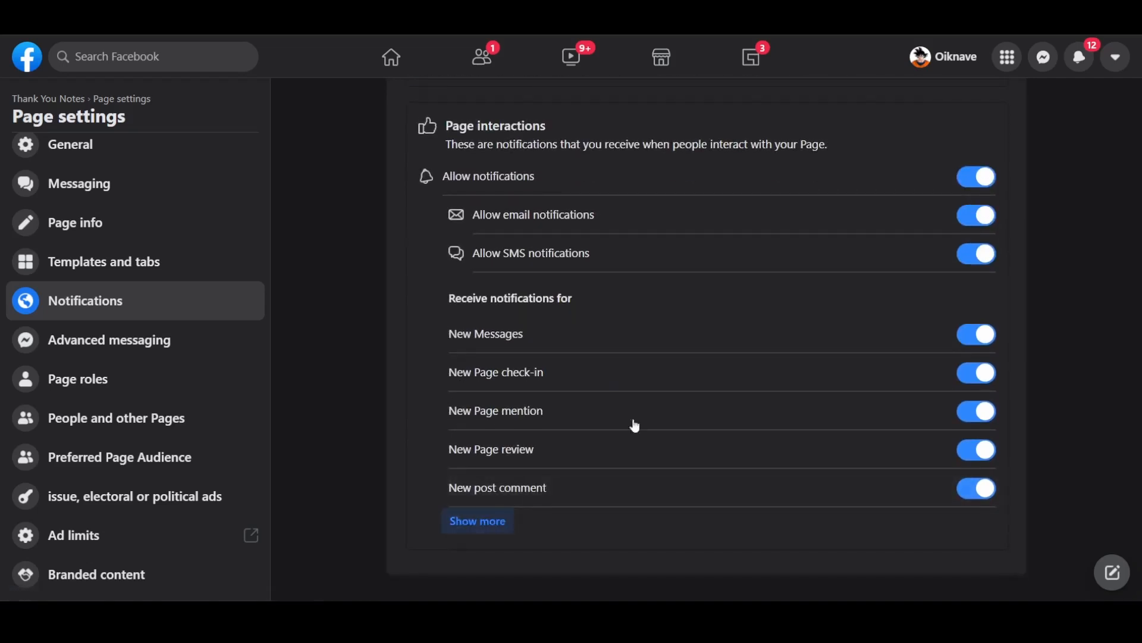
scroll(688, 411, down, 4)
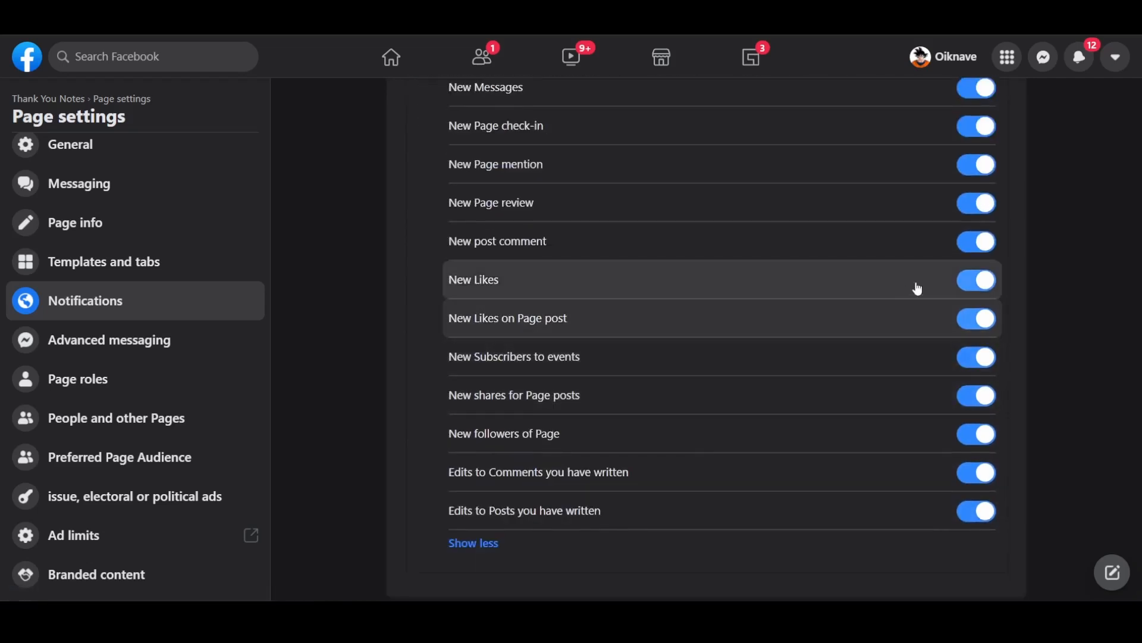
click(972, 287)
click(983, 325)
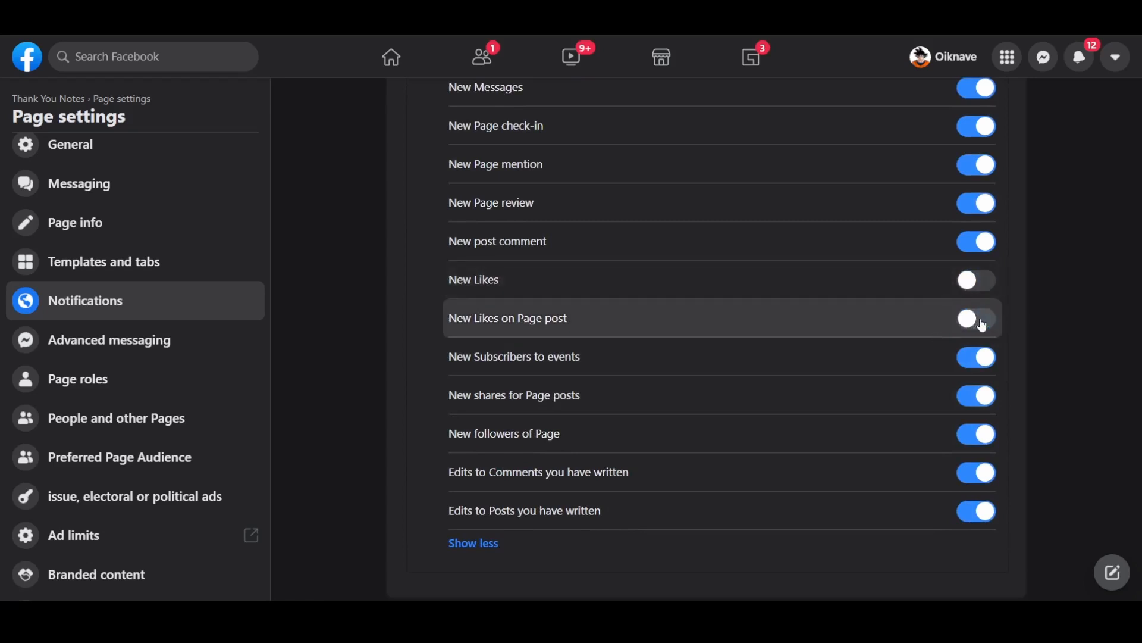
click(974, 360)
click(977, 435)
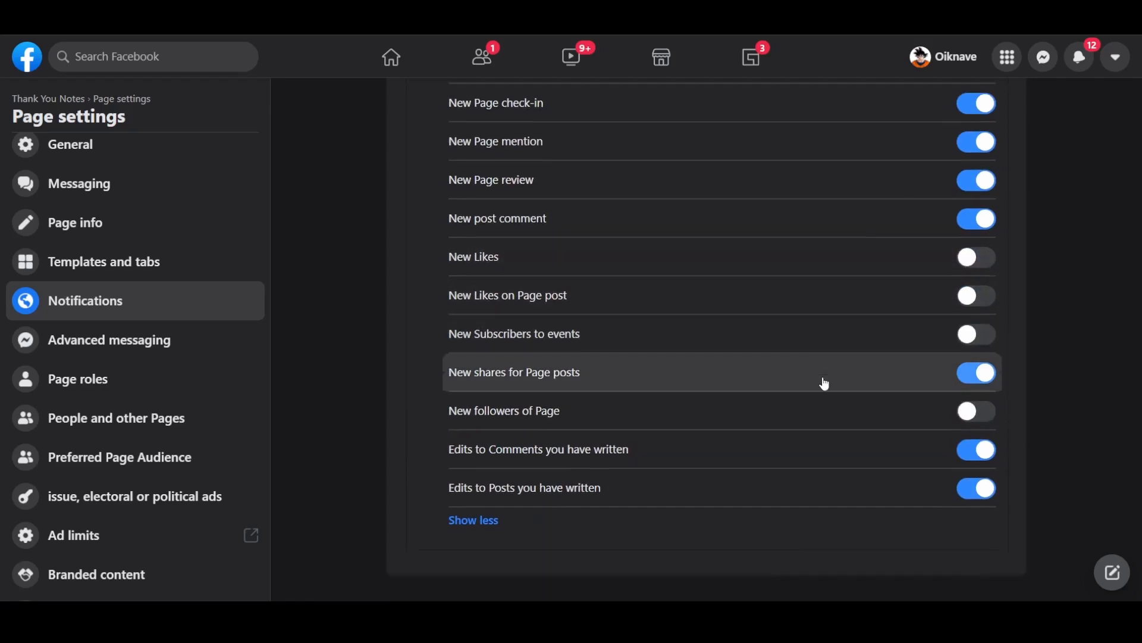
- Review the available Page roles, keeping Editor, then go back to the Thank You Notes page home
click(204, 390)
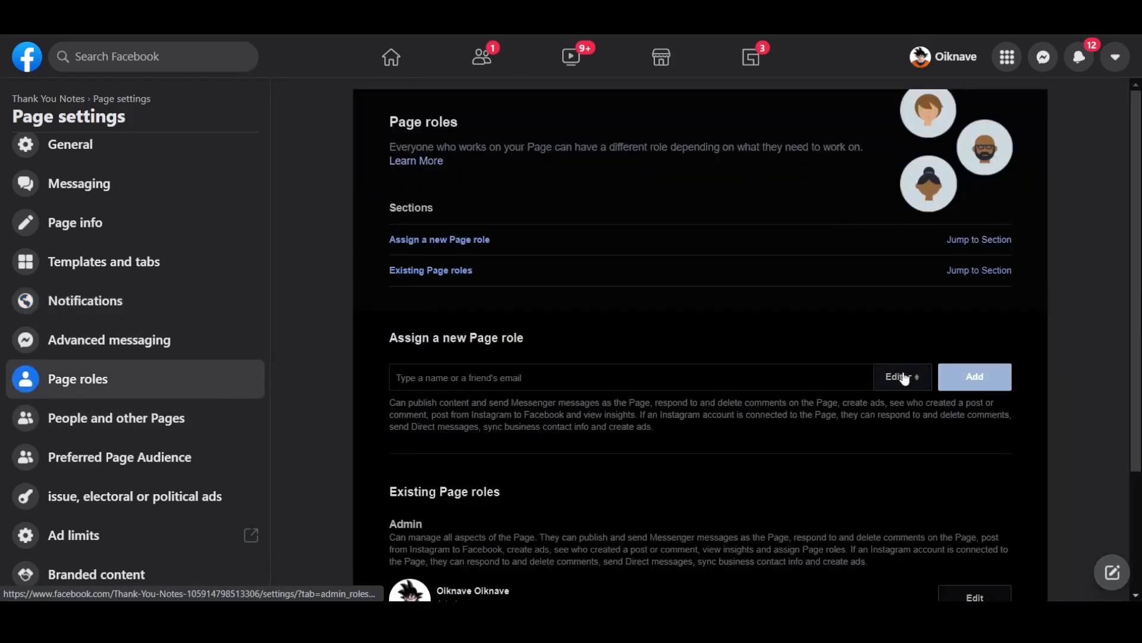
click(902, 376)
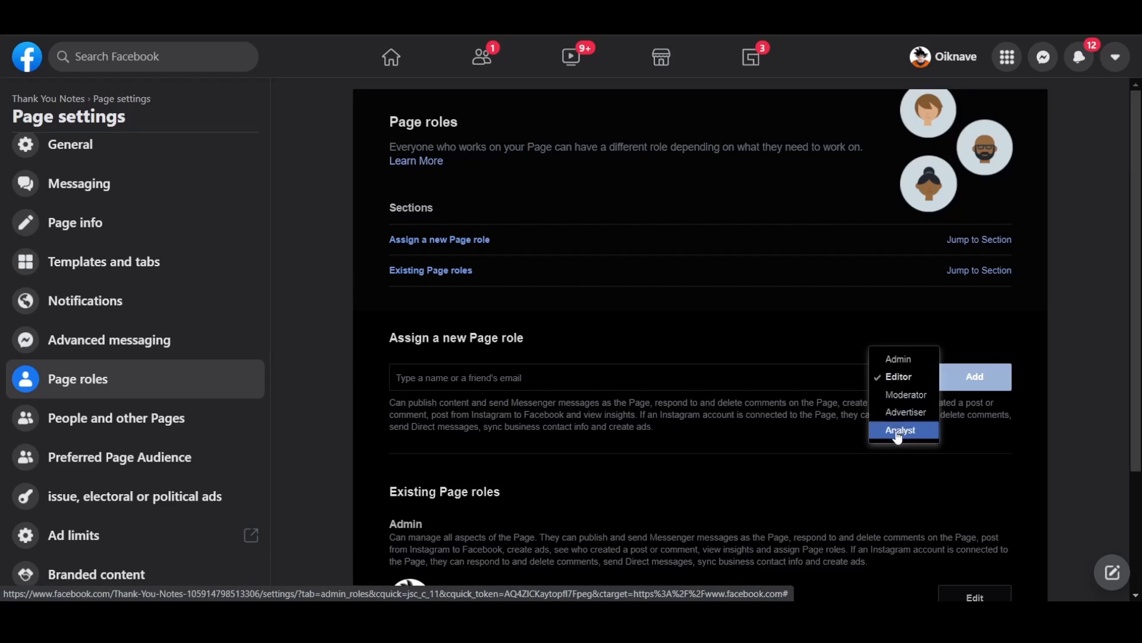
click(833, 343)
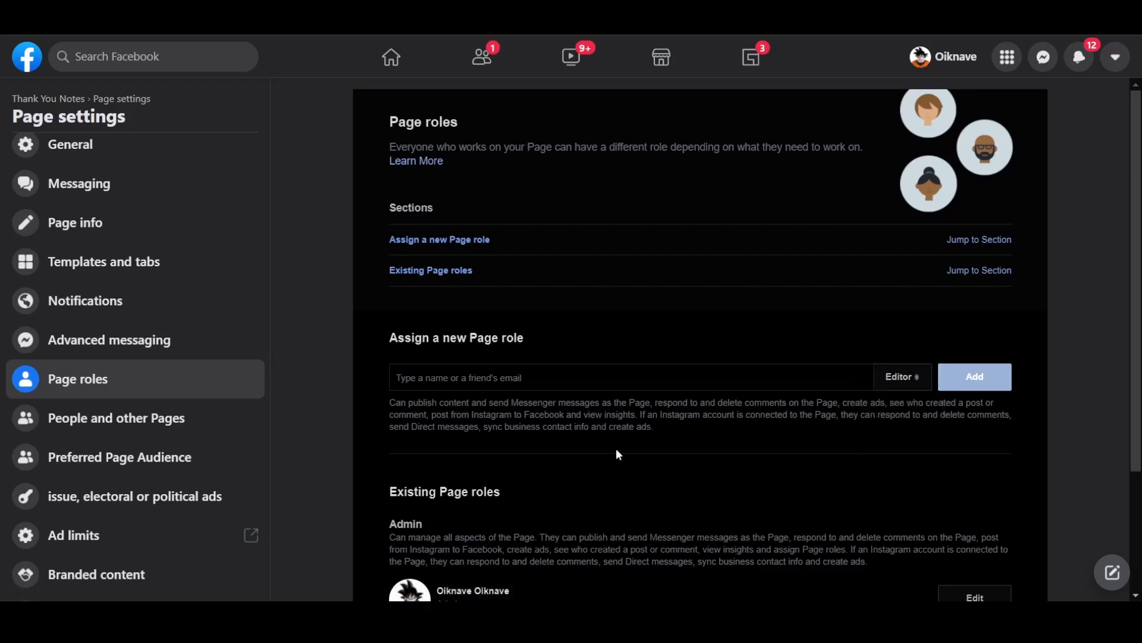
scroll(616, 448, down, 3)
scroll(161, 500, down, 4)
scroll(162, 502, down, 2)
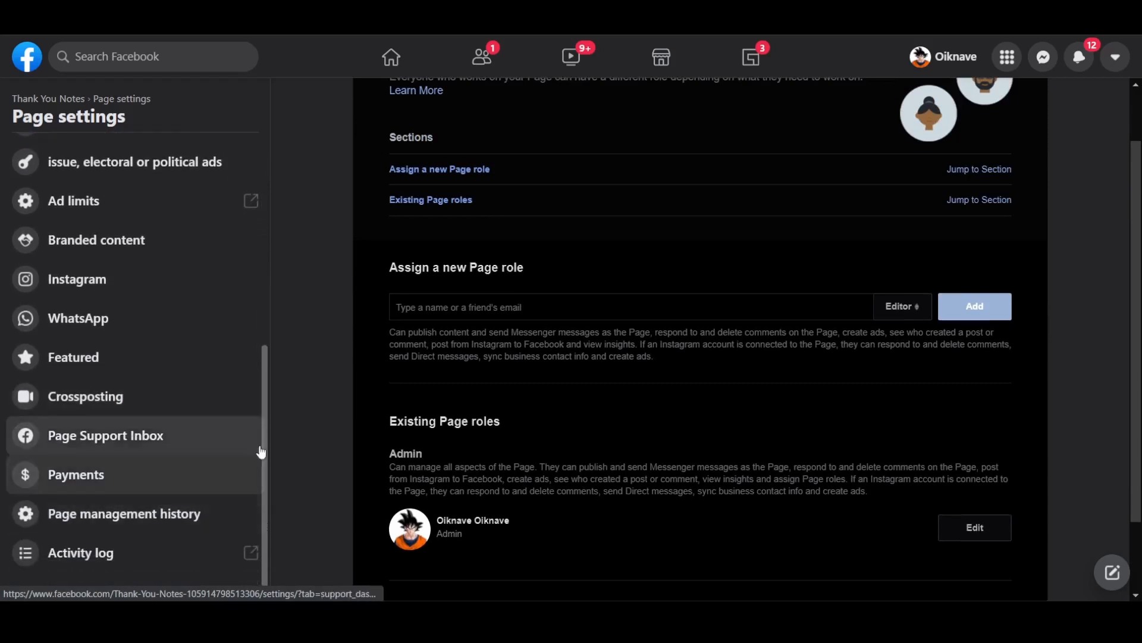
scroll(448, 333, up, 2)
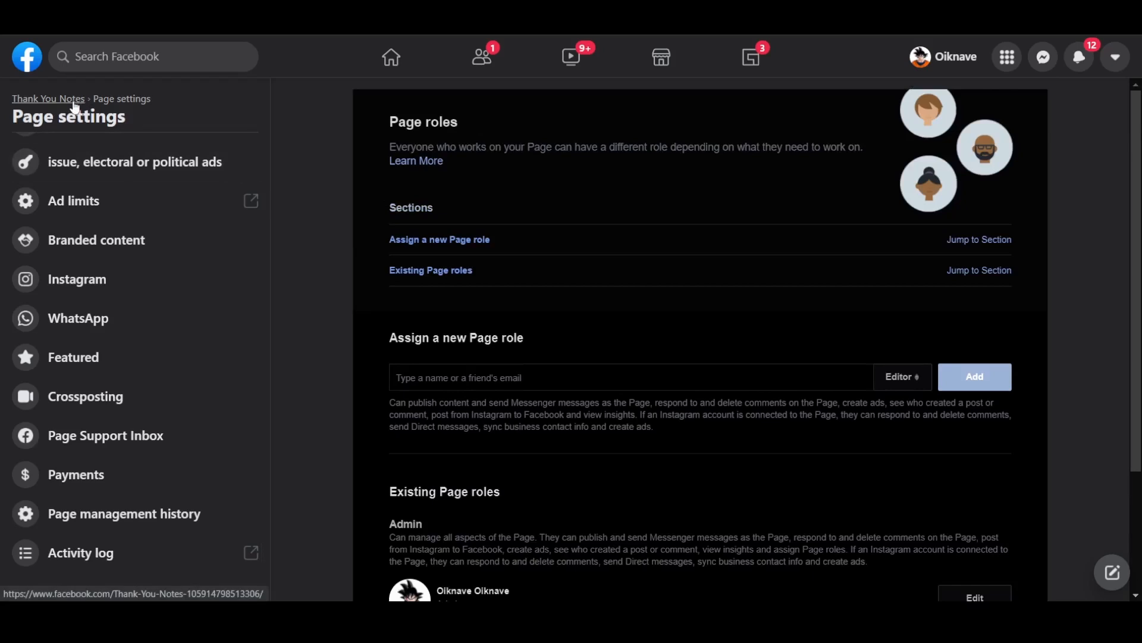
click(75, 108)
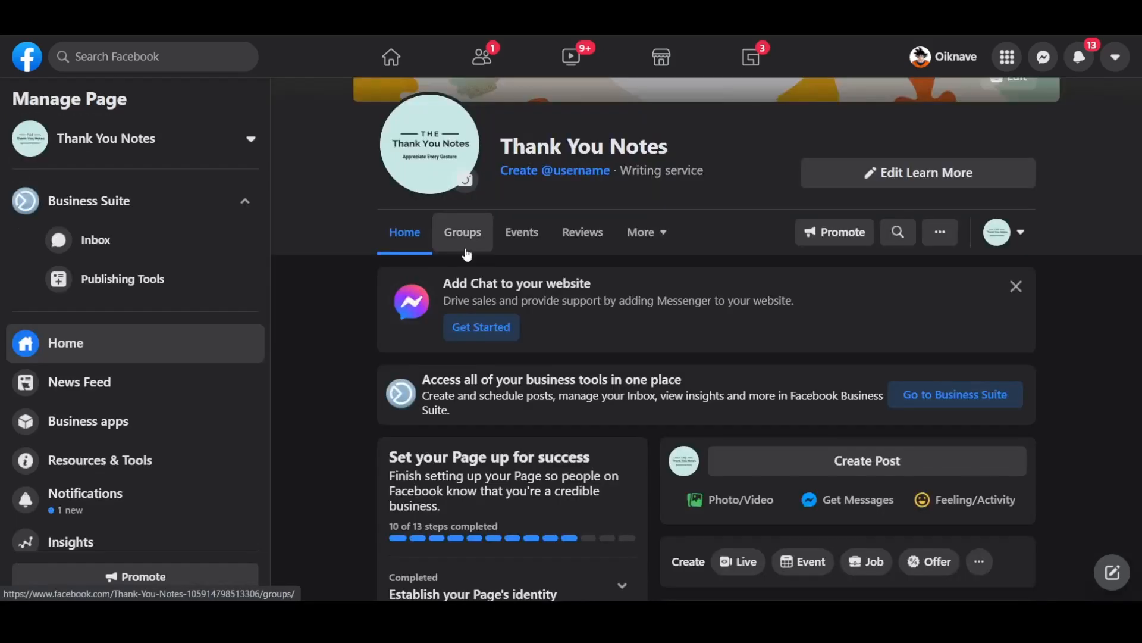
scroll(467, 254, up, 4)
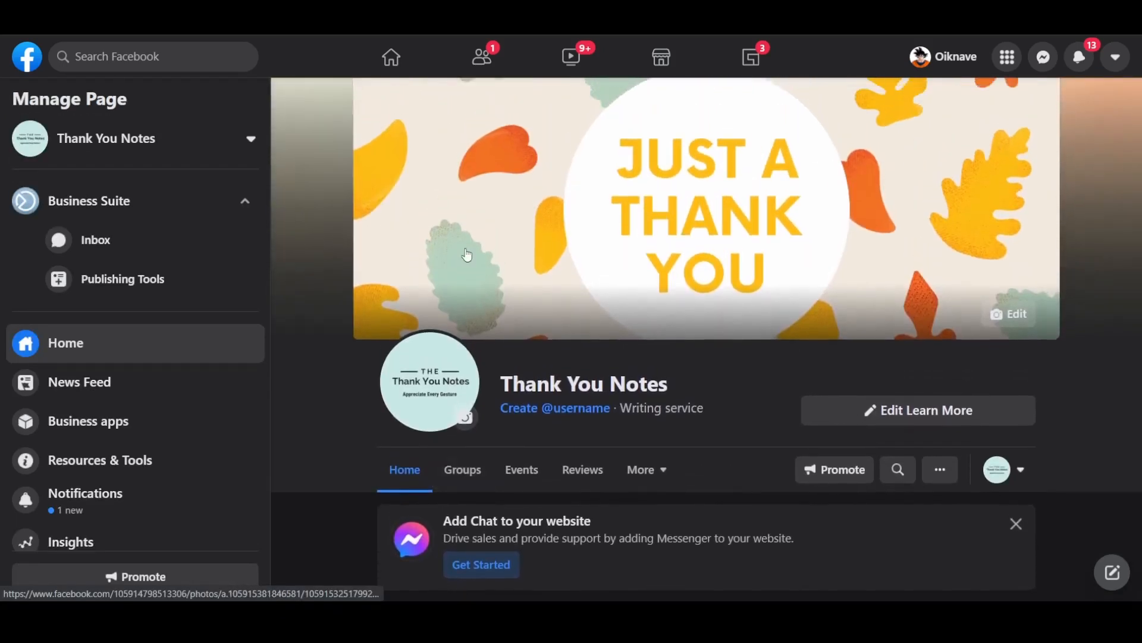